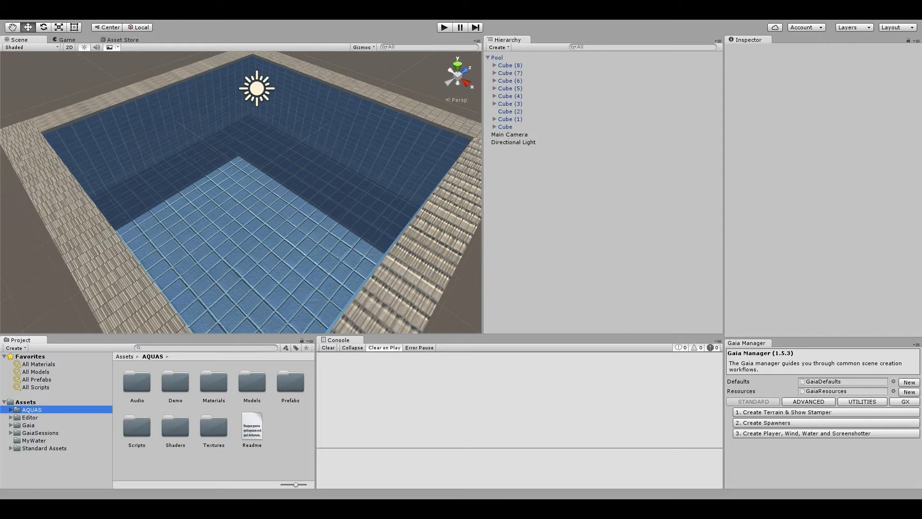
Inspect wall cubes 7, 6 and 4 and their pool materials, then collapse the Pool group
click(505, 72)
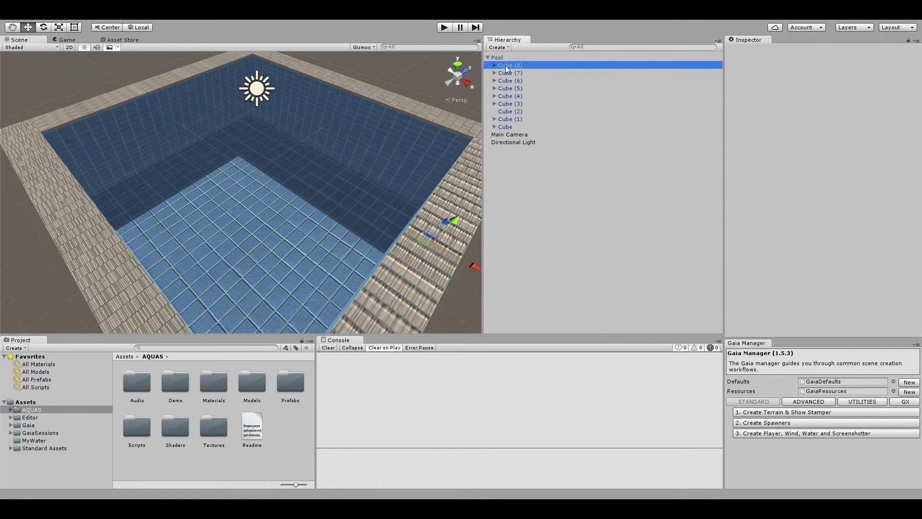
click(506, 81)
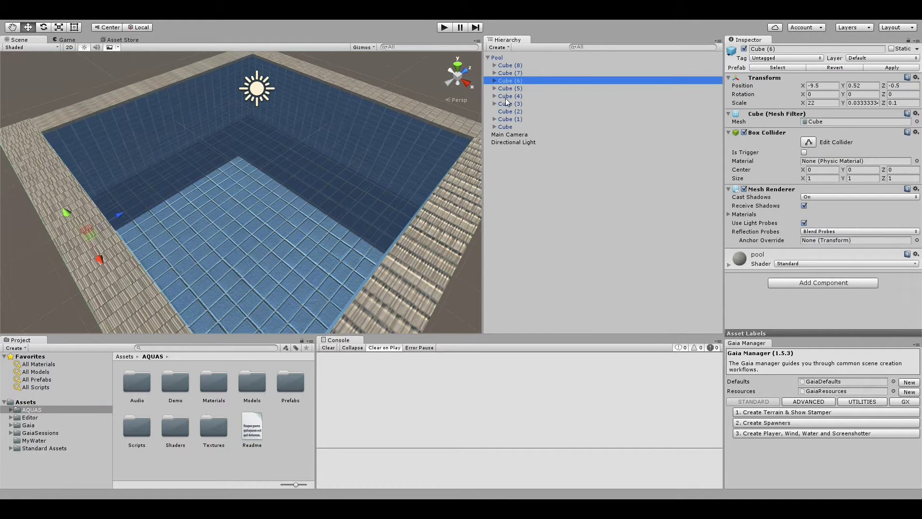
click(505, 97)
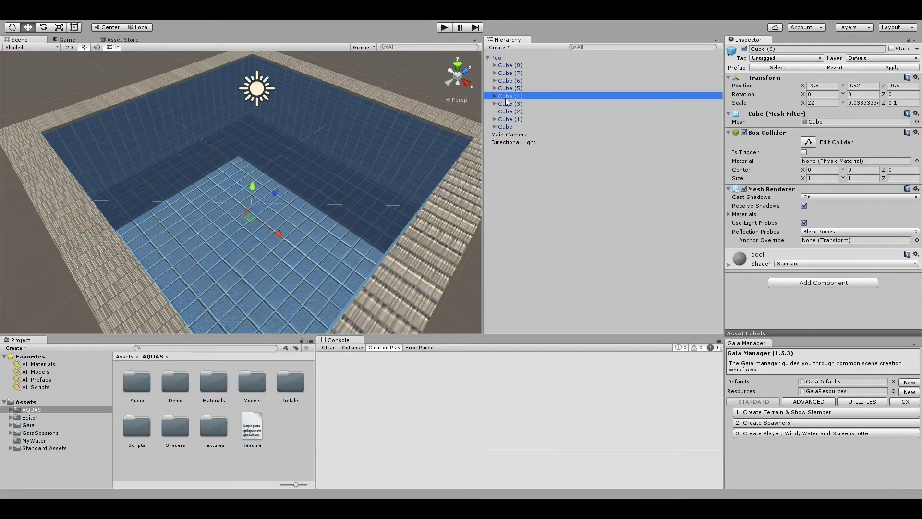
click(488, 58)
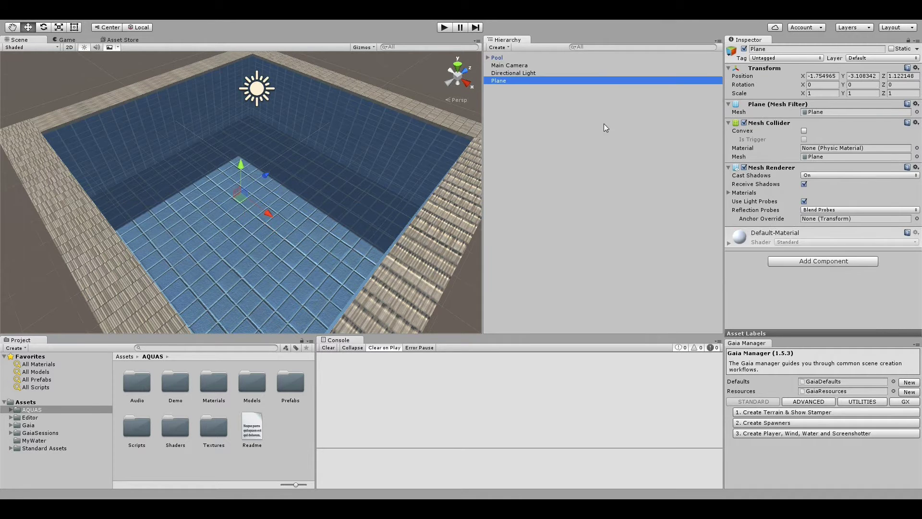
Set the plane's position to 0,0,0, then raise it to about Y 1.02 inside the pool basin
click(818, 76)
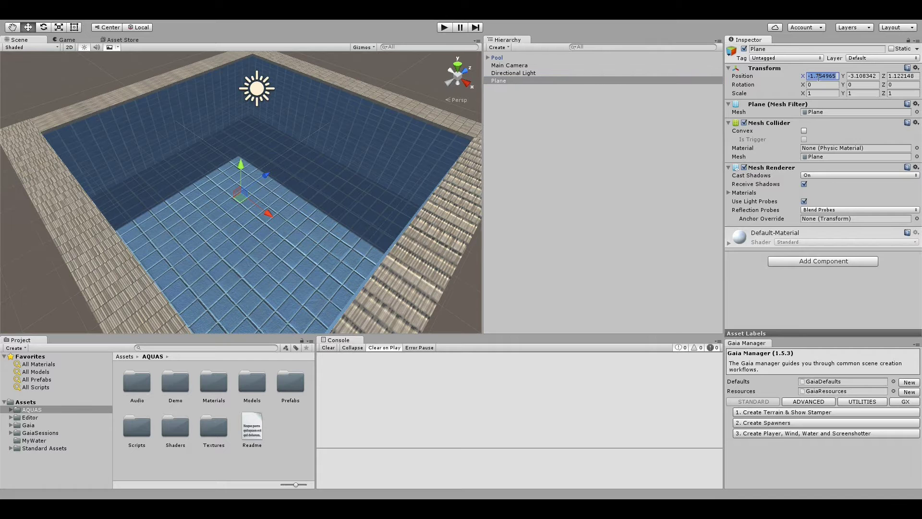
text(0)
key(Tab)
text(0)
key(Tab)
text(0)
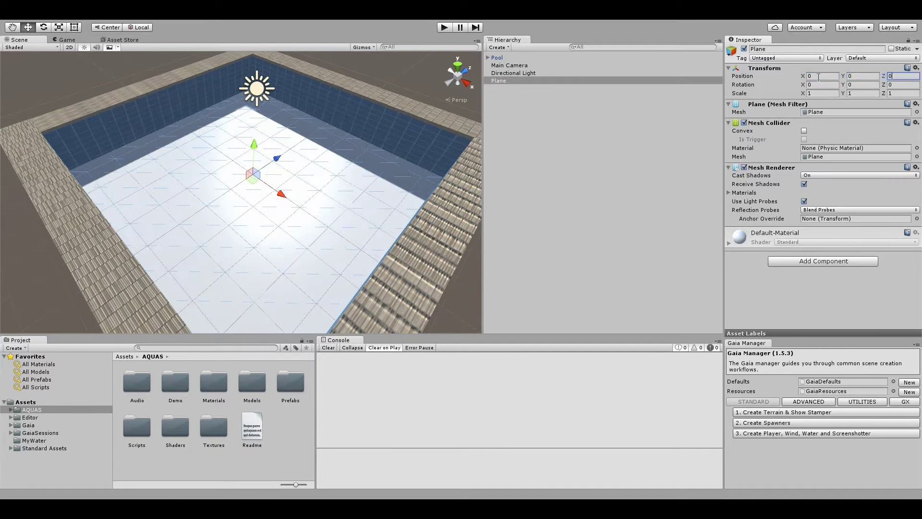
drag(254, 153, 258, 130)
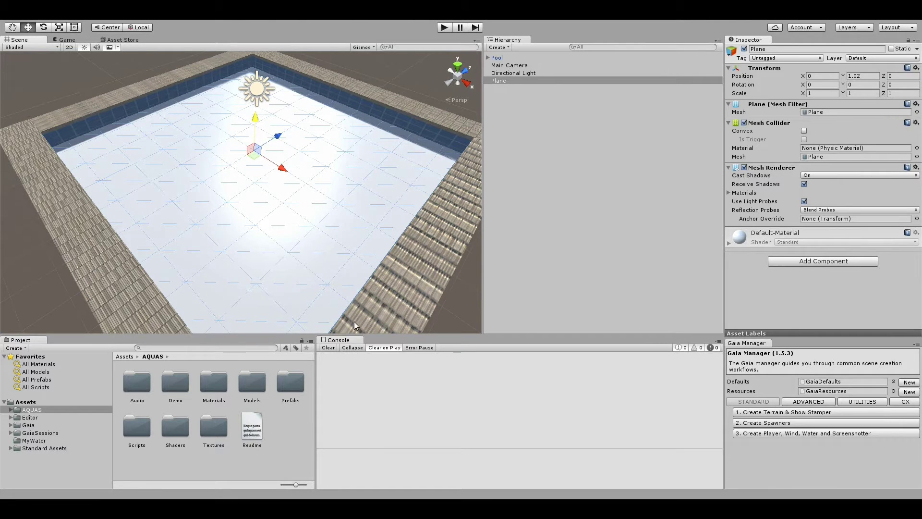
click(568, 255)
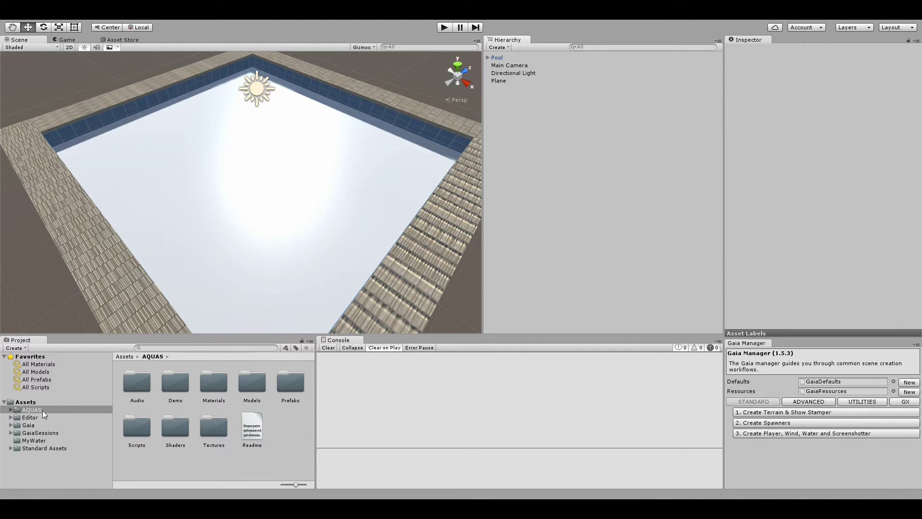
Browse to AQUAS > Materials > Water > Desktop&Web and select the 2SidedTripleTextured material
click(10, 411)
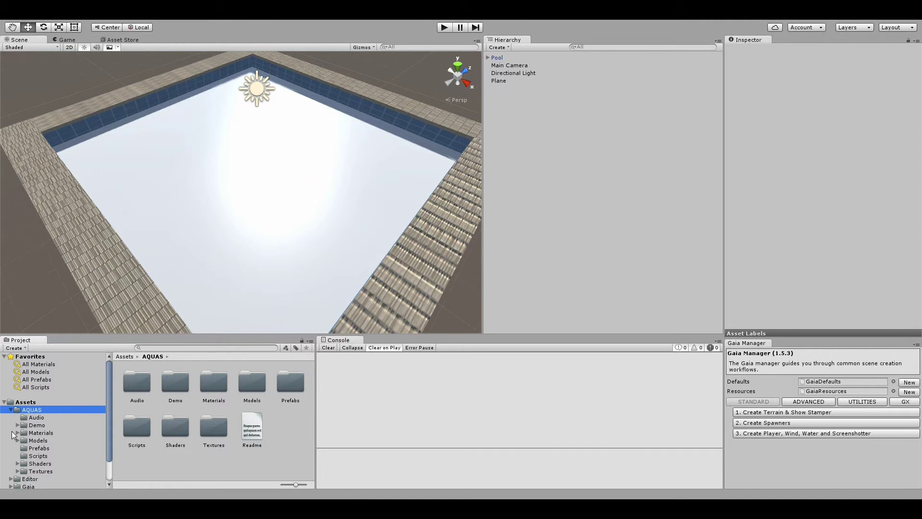
click(18, 432)
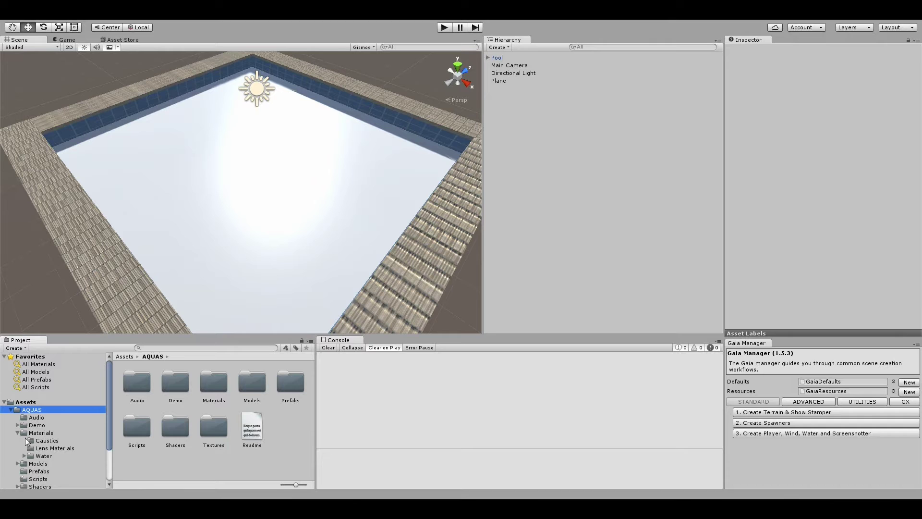
click(42, 456)
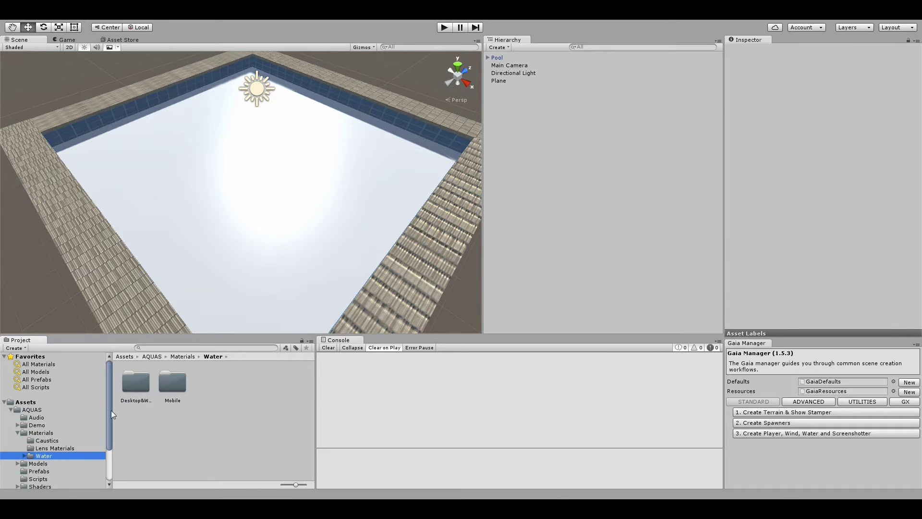
click(135, 384)
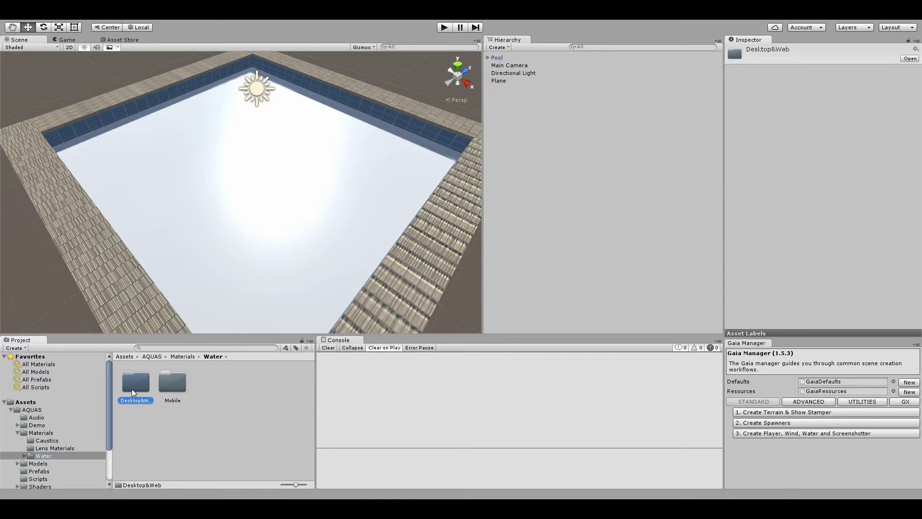
double_click(131, 388)
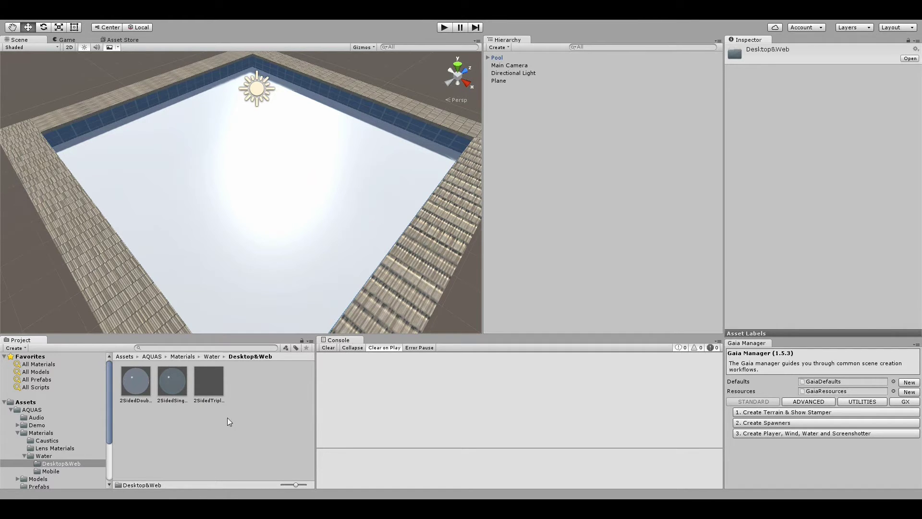
click(211, 382)
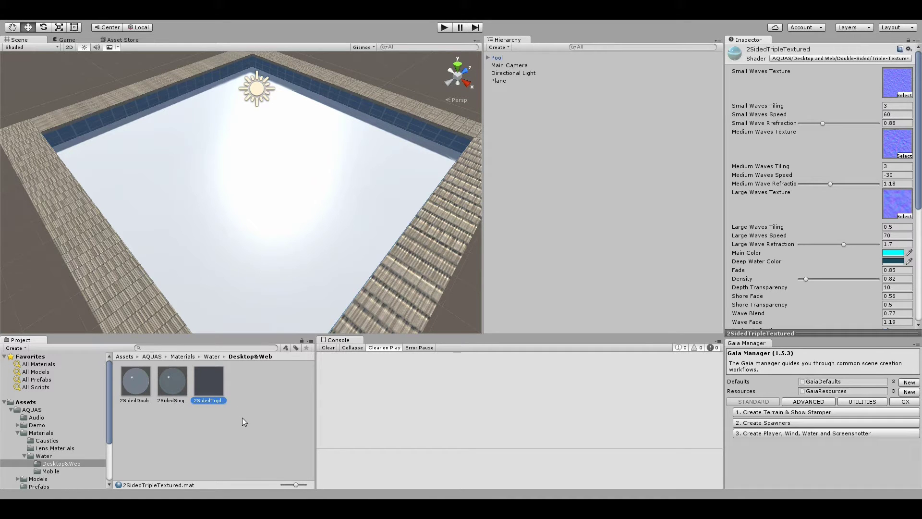
Duplicate 2SidedTripleTextured, name the copy MyPoolWater, and drop it onto the pool plane
key(ctrl+d)
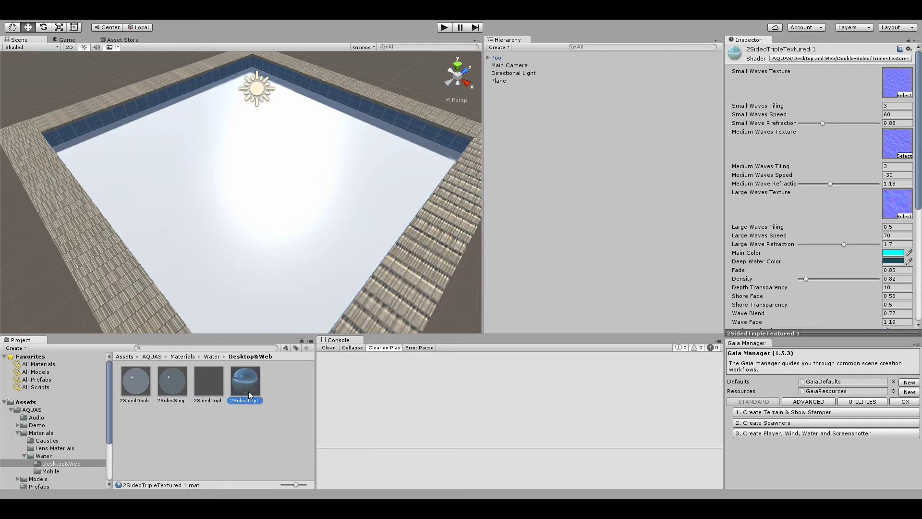
text(MyPoolWater)
key(Return)
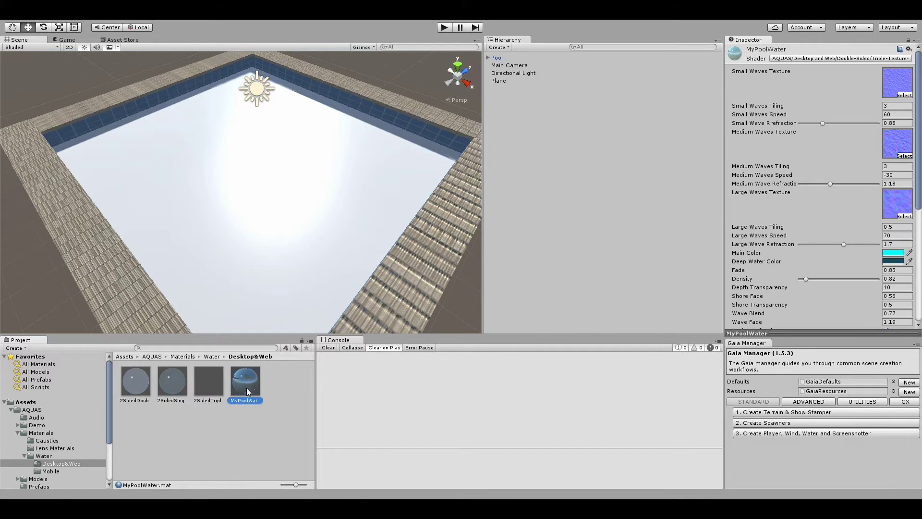
drag(247, 387, 257, 209)
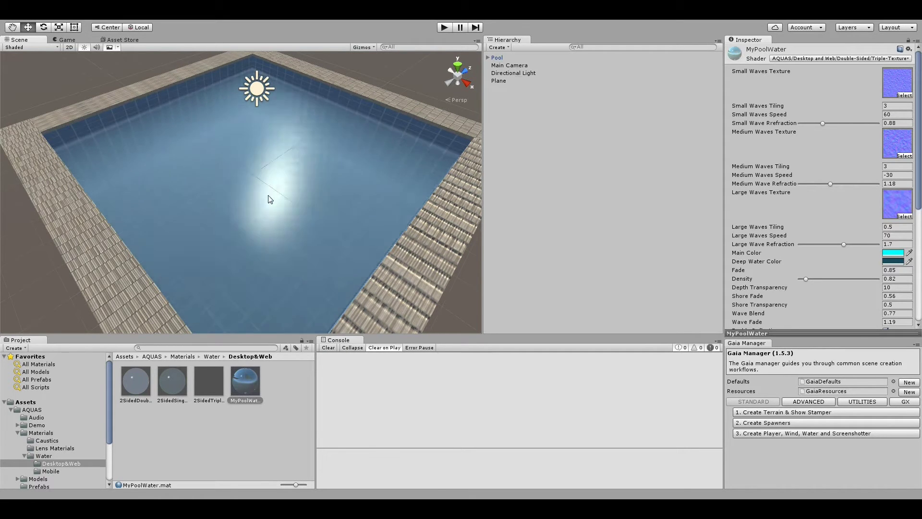
On the plane's MyPoolWater material, enter Small 3000, Medium 3000 and Large 2000 Waves Tiling
click(268, 196)
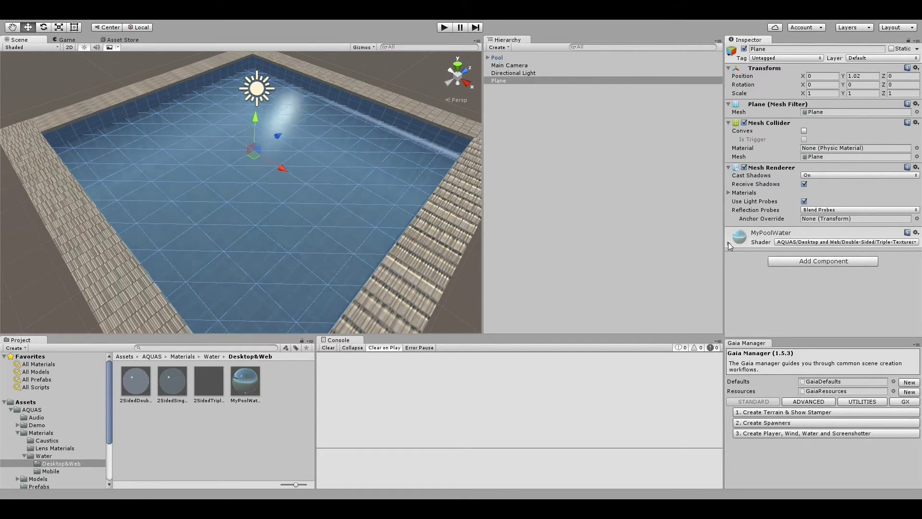
click(728, 242)
scroll(740, 252, down, 3)
scroll(759, 240, down, 4)
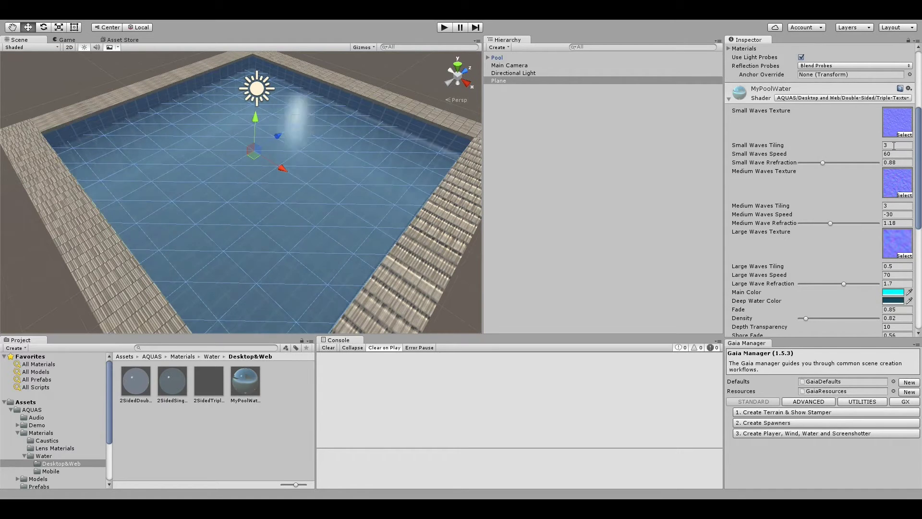
click(894, 146)
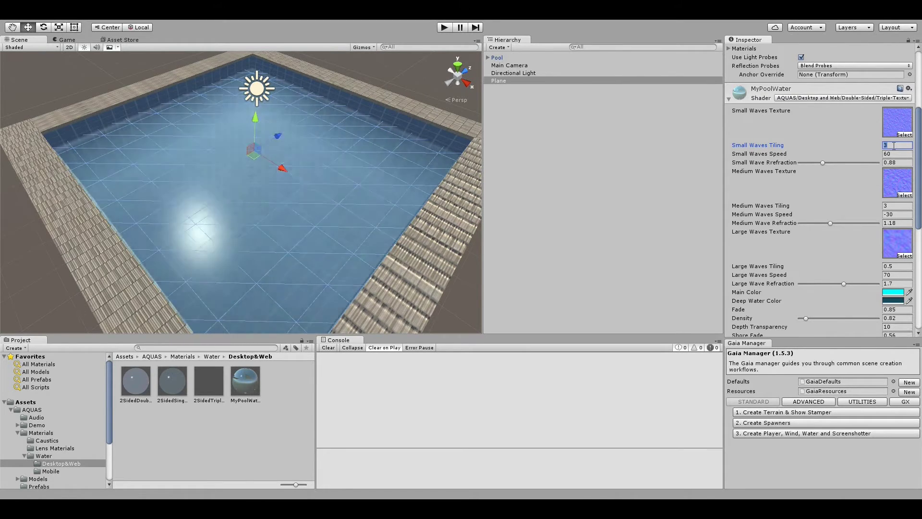
text(3000)
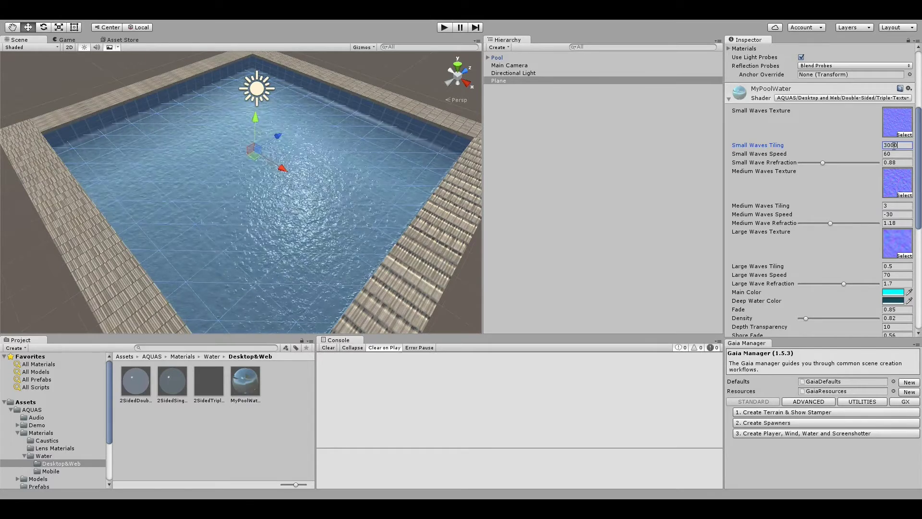
click(894, 205)
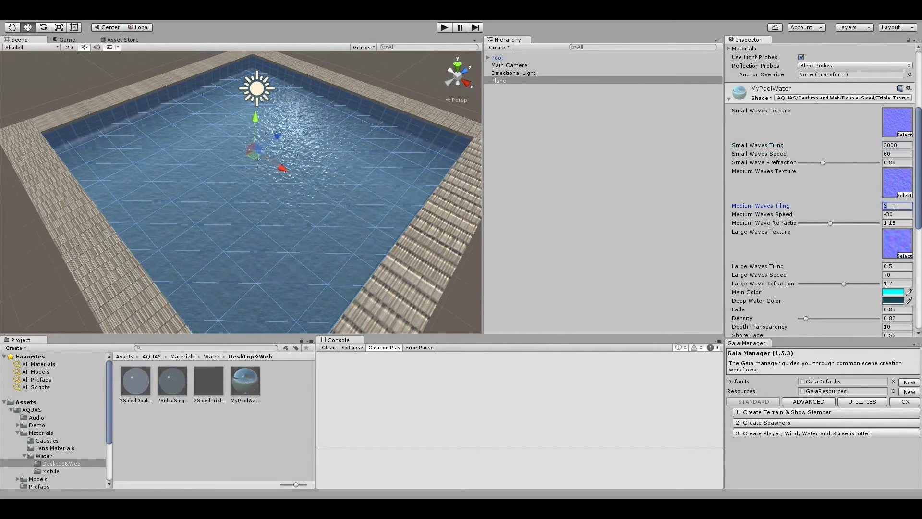
text(3000)
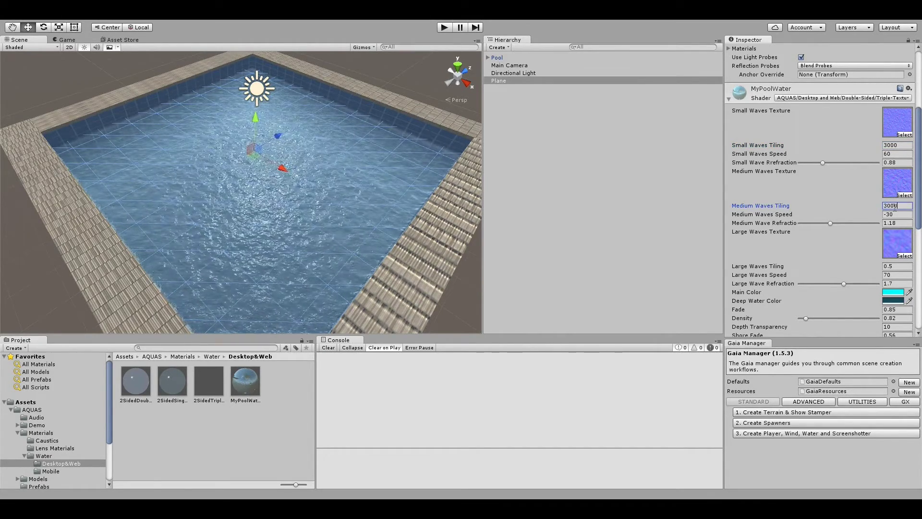
click(900, 266)
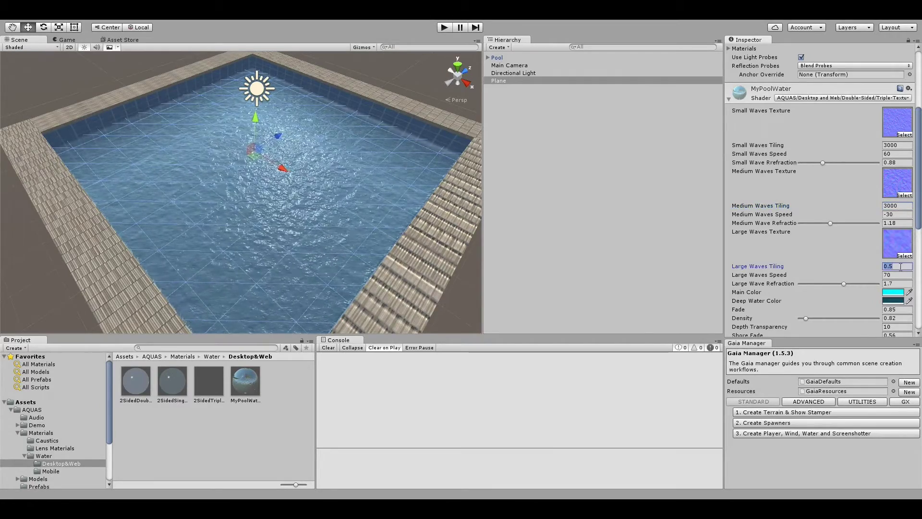
text(2000)
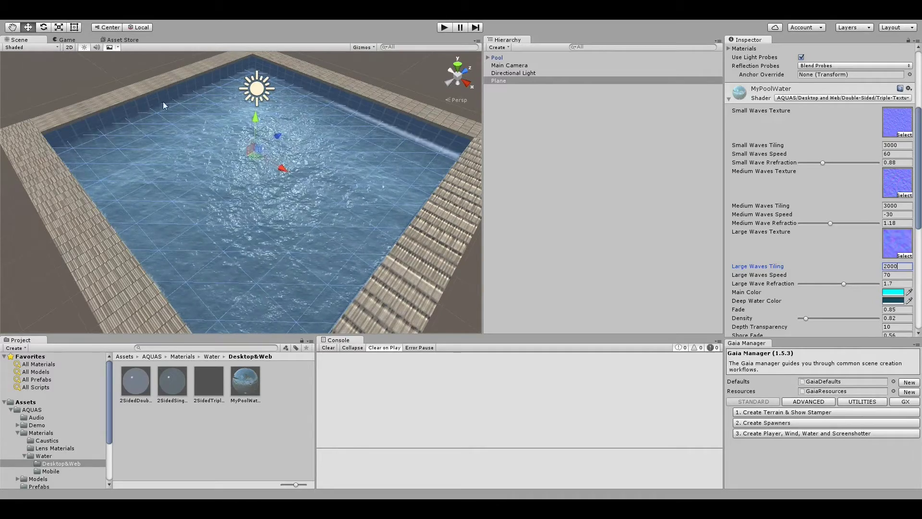
scroll(789, 287, down, 3)
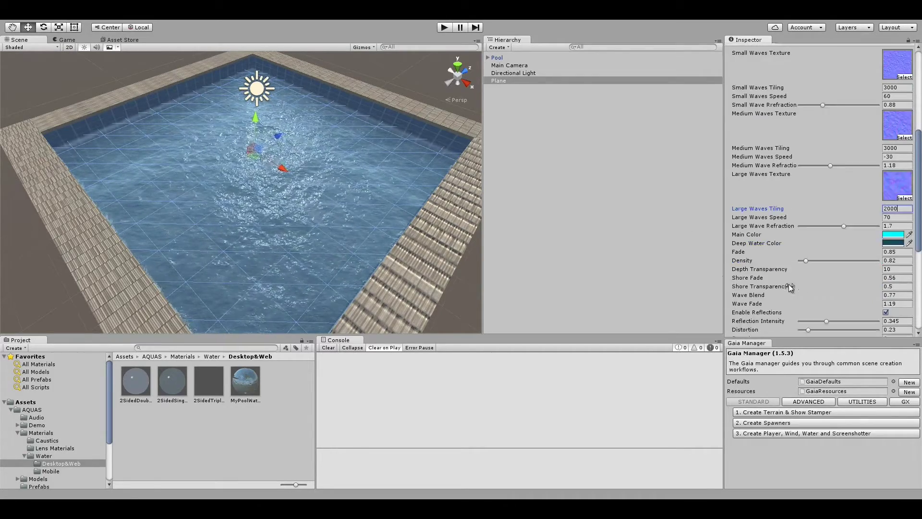
scroll(797, 286, down, 8)
click(897, 254)
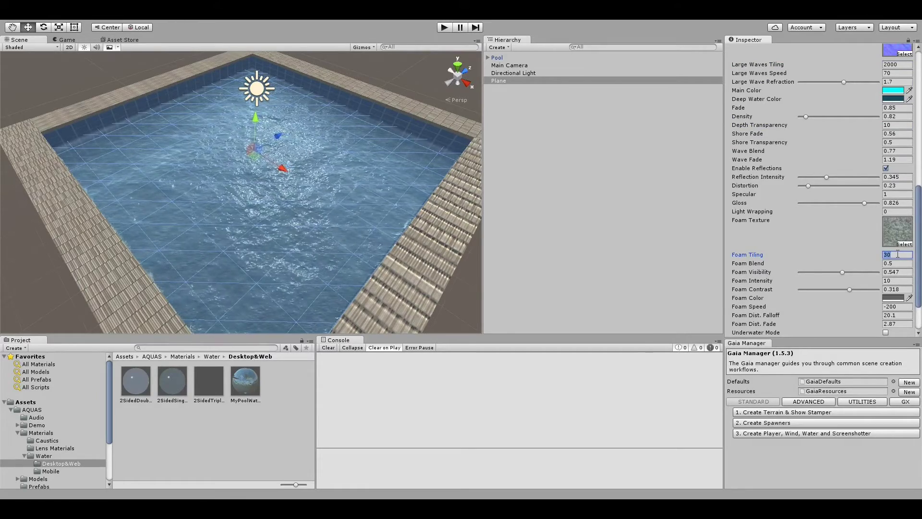
text(8000)
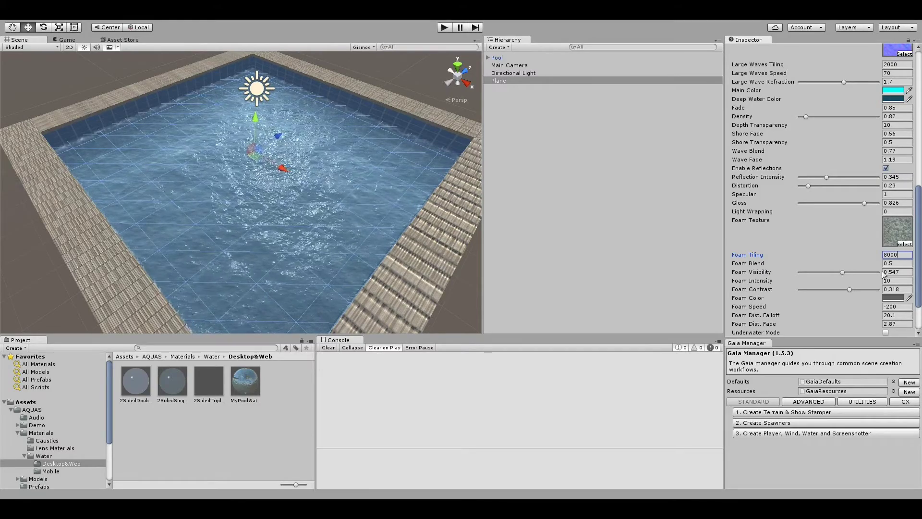
click(901, 263)
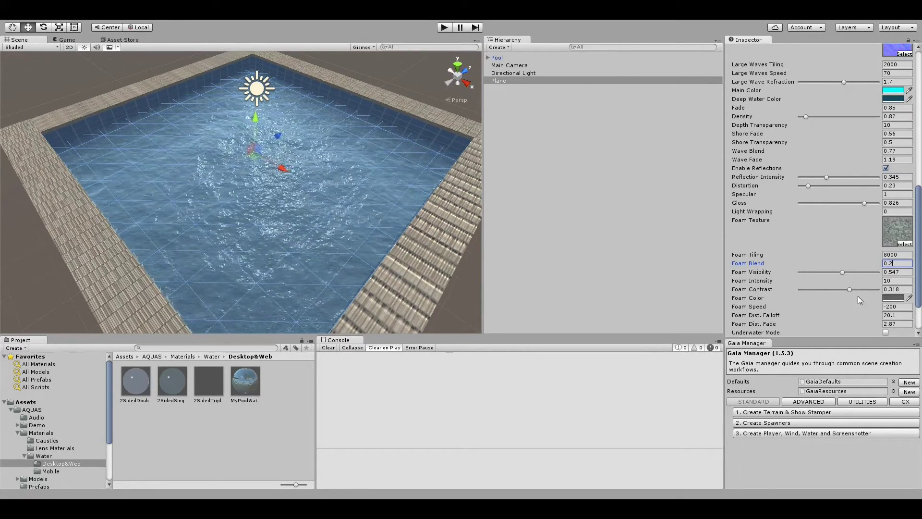
drag(849, 289, 858, 293)
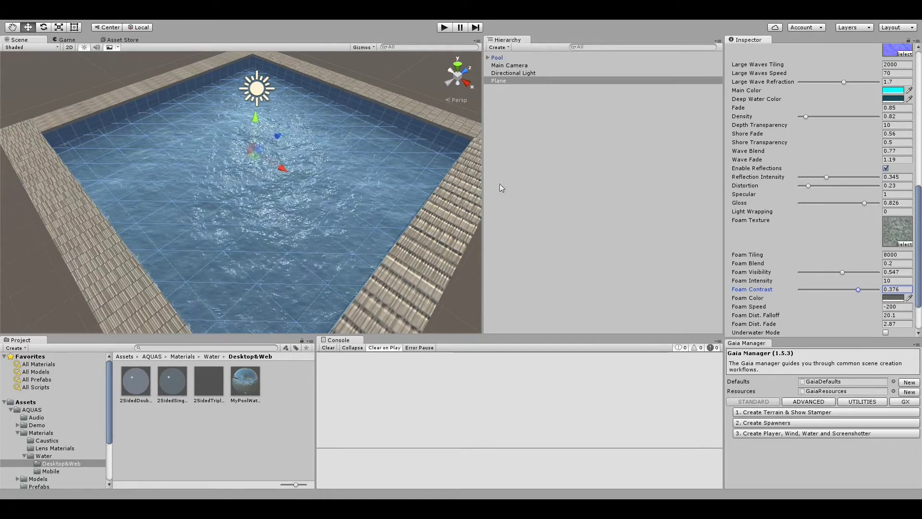
scroll(306, 213, up, 5)
scroll(309, 206, down, 5)
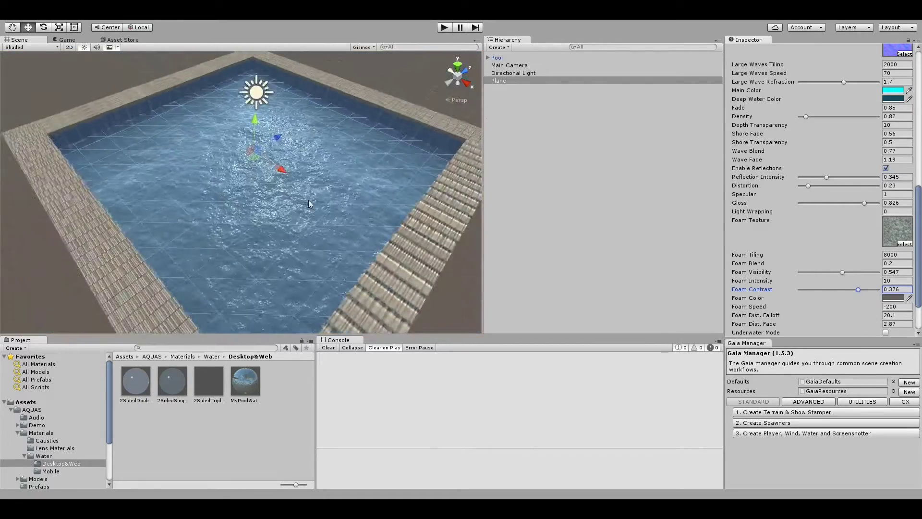
scroll(309, 202, up, 4)
scroll(309, 201, down, 4)
scroll(310, 205, up, 2)
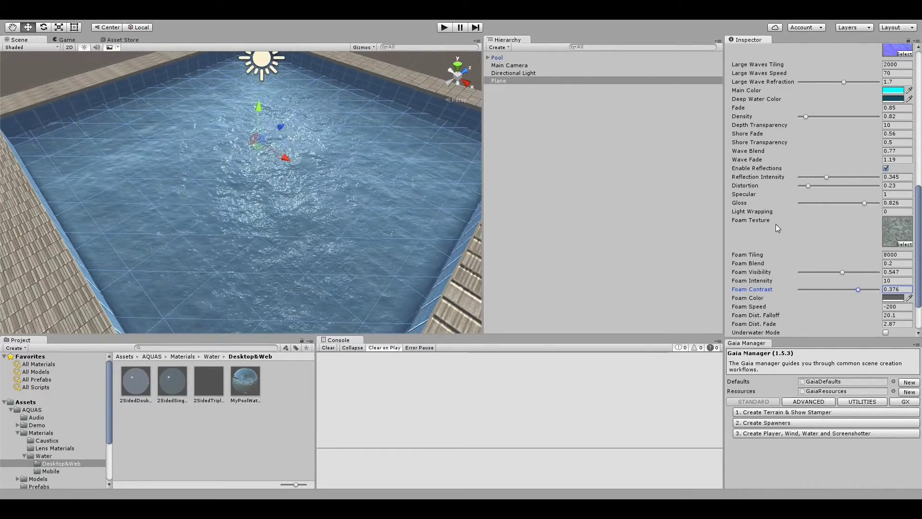
scroll(327, 204, down, 3)
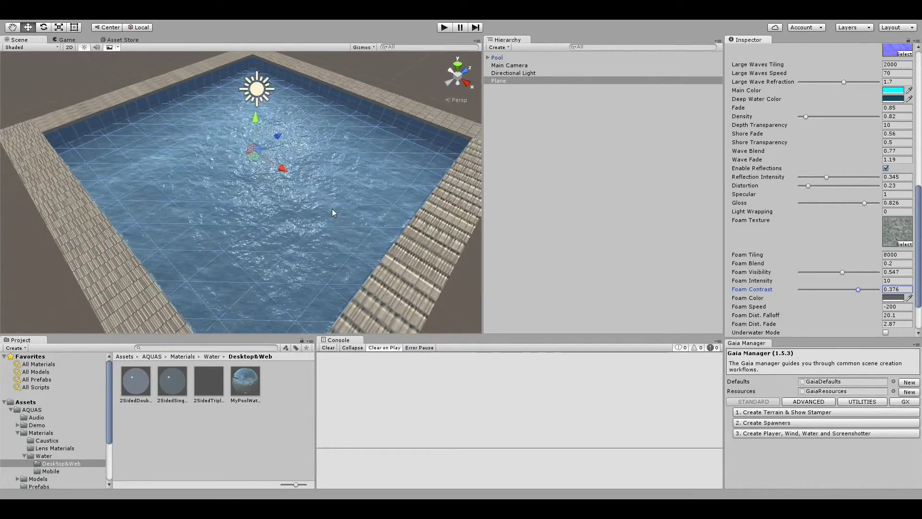
scroll(333, 203, up, 2)
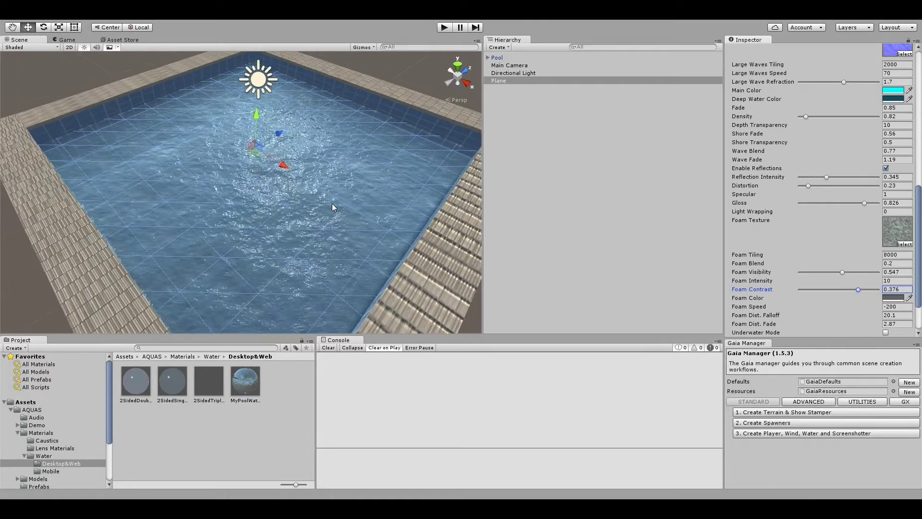
scroll(332, 203, down, 2)
scroll(332, 203, up, 1)
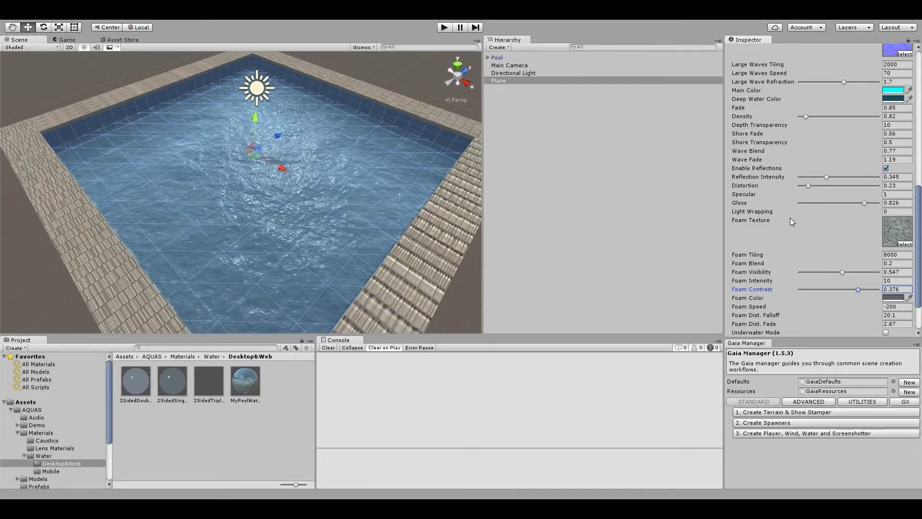
scroll(826, 254, up, 3)
scroll(826, 255, up, 3)
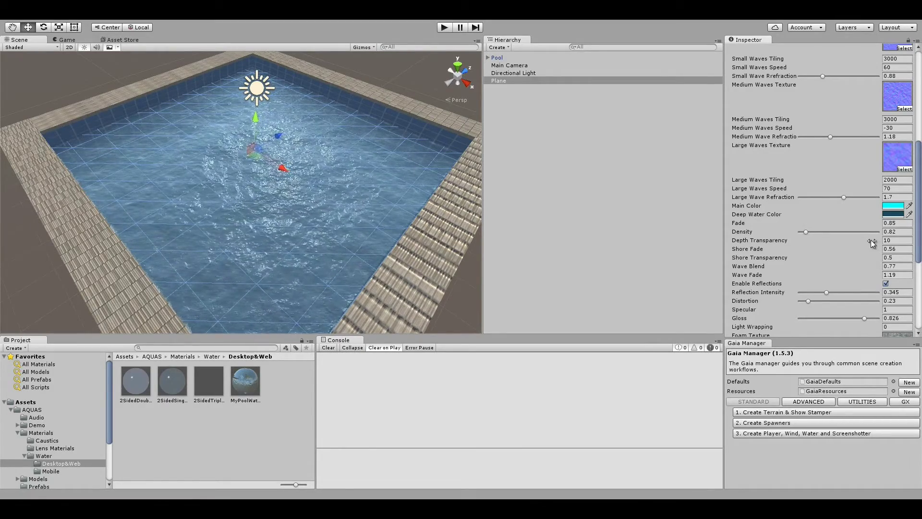
Drag MyPoolWater's Depth Transparency up from 10 to about 47.59
drag(871, 240, 83, 247)
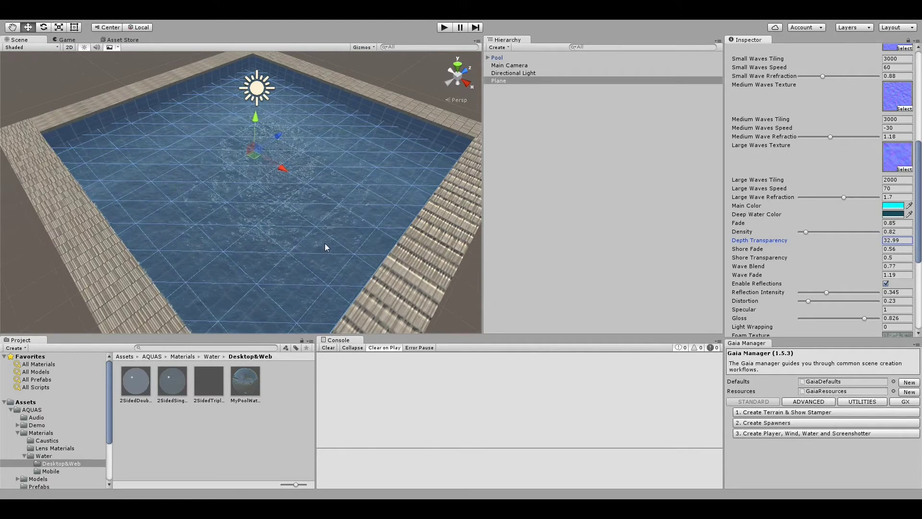
drag(324, 242, 508, 247)
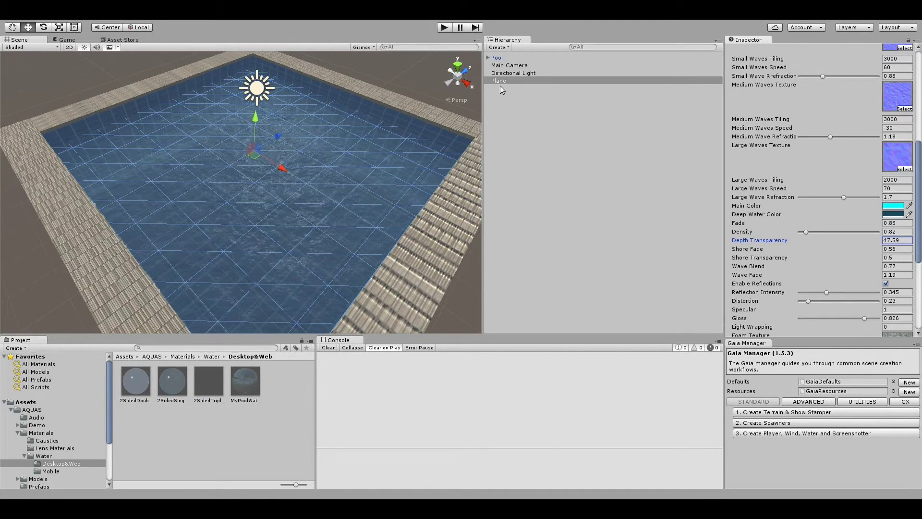
scroll(805, 241, up, 10)
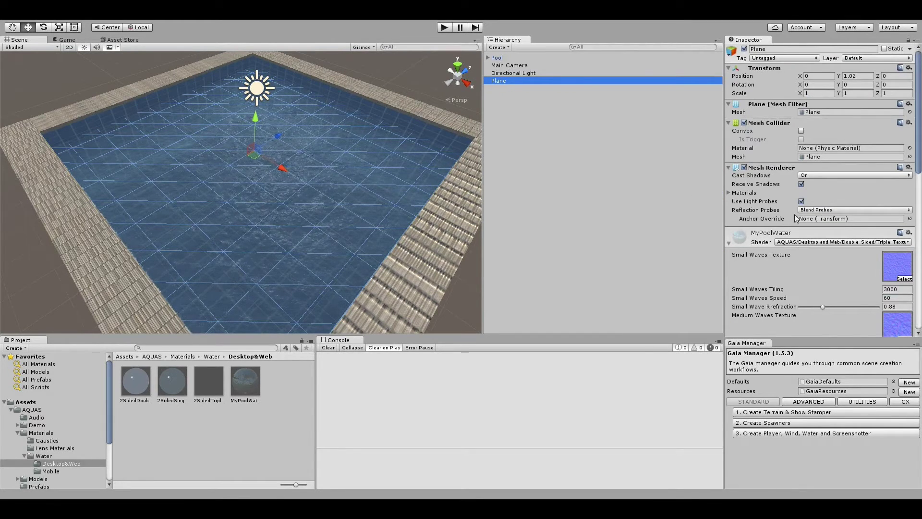
Set the water plane's Mesh Renderer Cast Shadows to Off
click(818, 183)
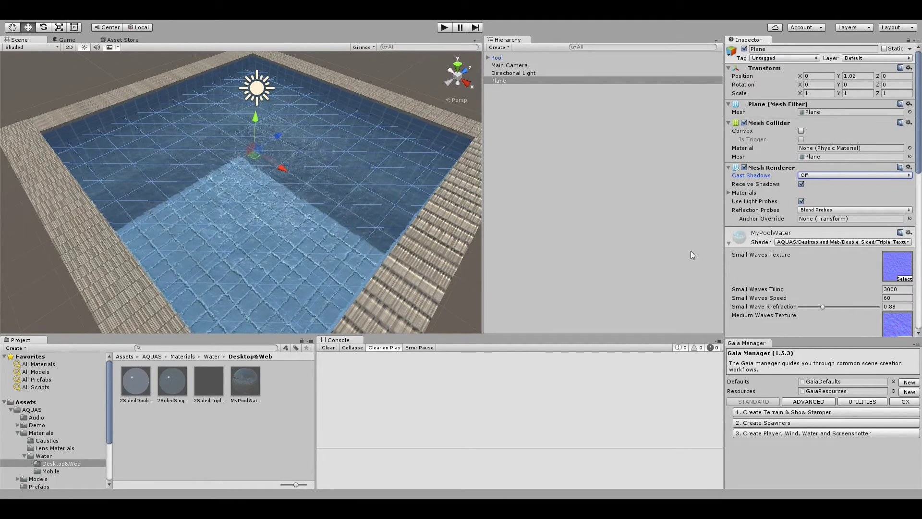
scroll(822, 257, down, 5)
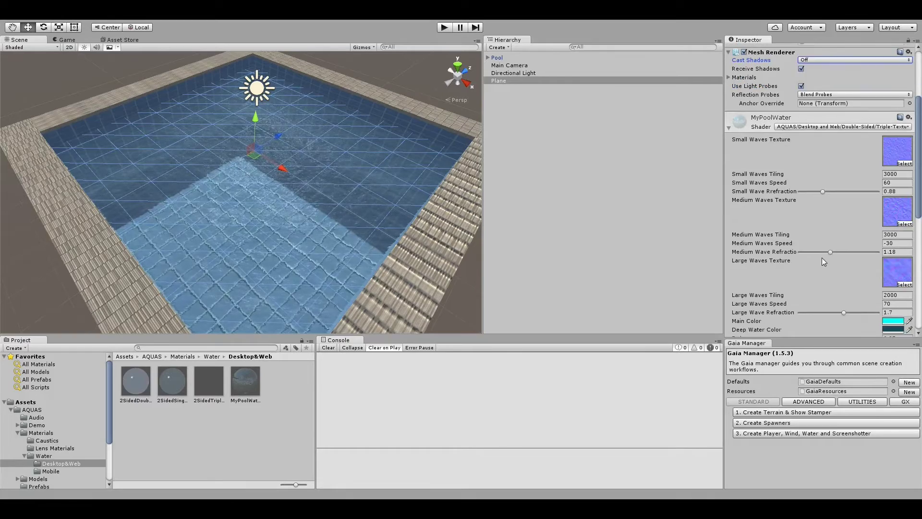
scroll(822, 257, down, 6)
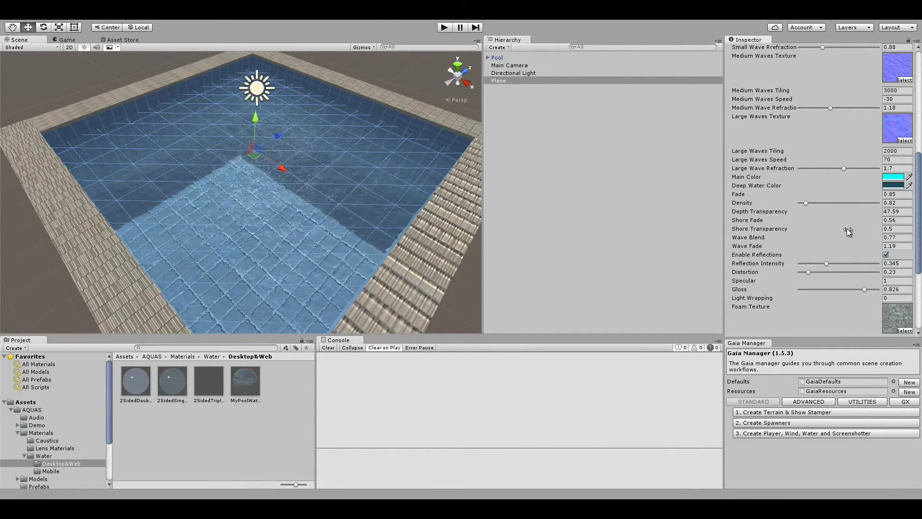
Raise the water material's Specular to 2.58
drag(877, 284, 886, 283)
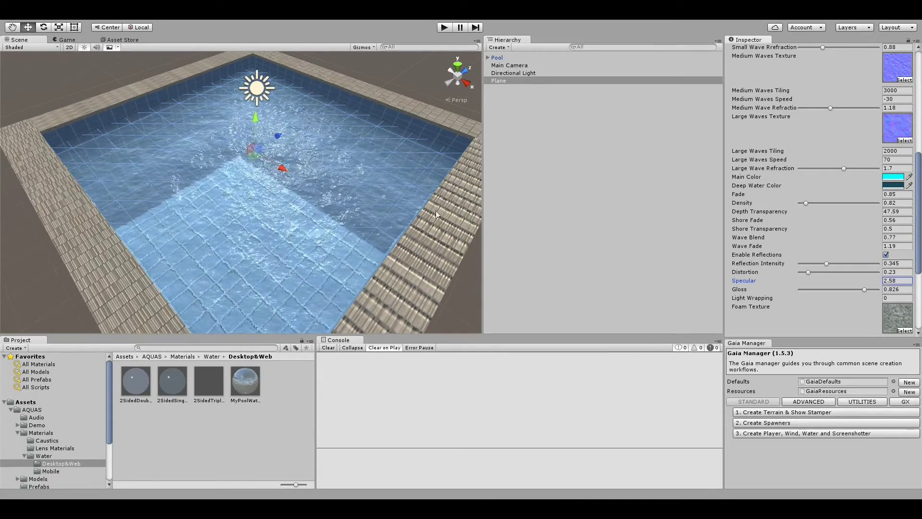
scroll(350, 202, down, 1)
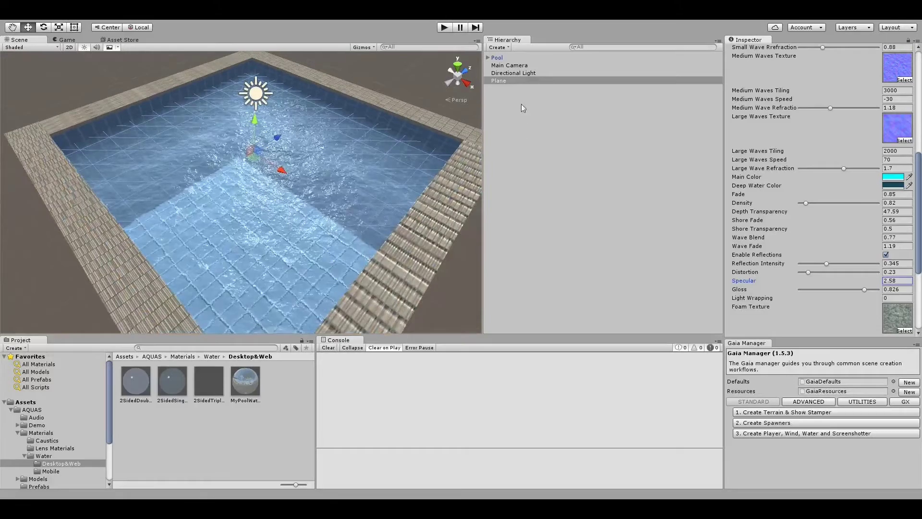
click(503, 82)
scroll(805, 216, up, 10)
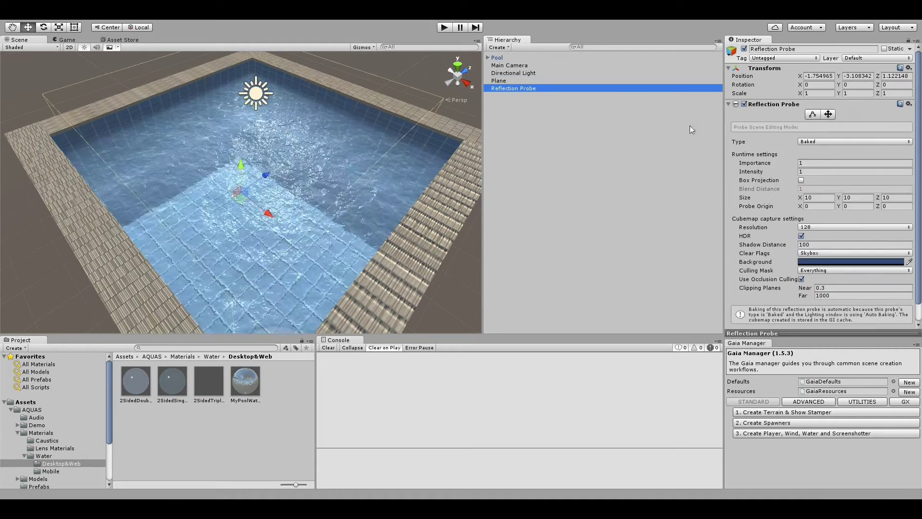
Add a Reflection Probe, parent it under Plane, and set its position to 0,0,0
click(818, 76)
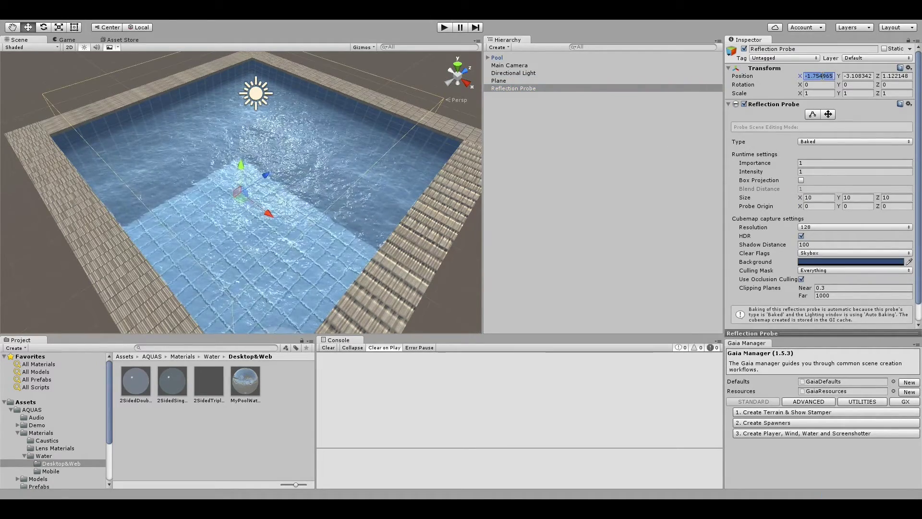
drag(510, 88, 509, 80)
click(822, 76)
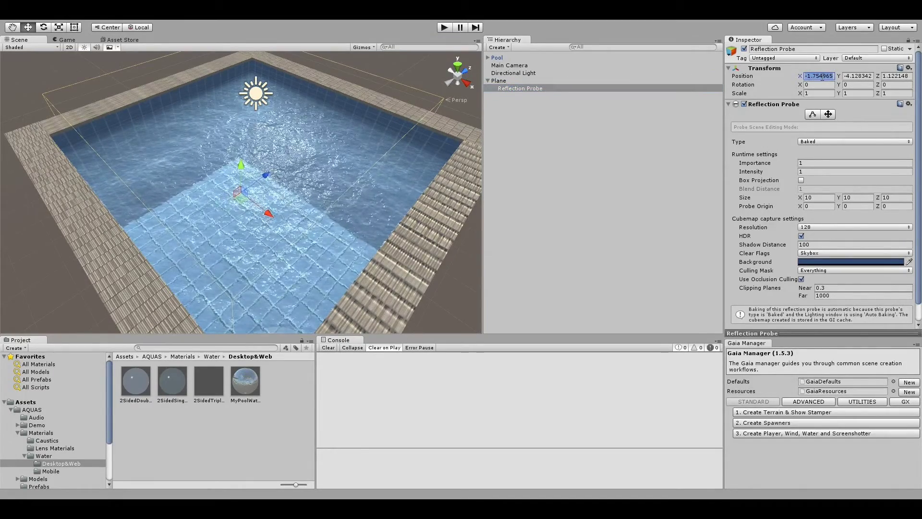
text(0)
key(Tab)
text(0)
key(Tab)
text(0)
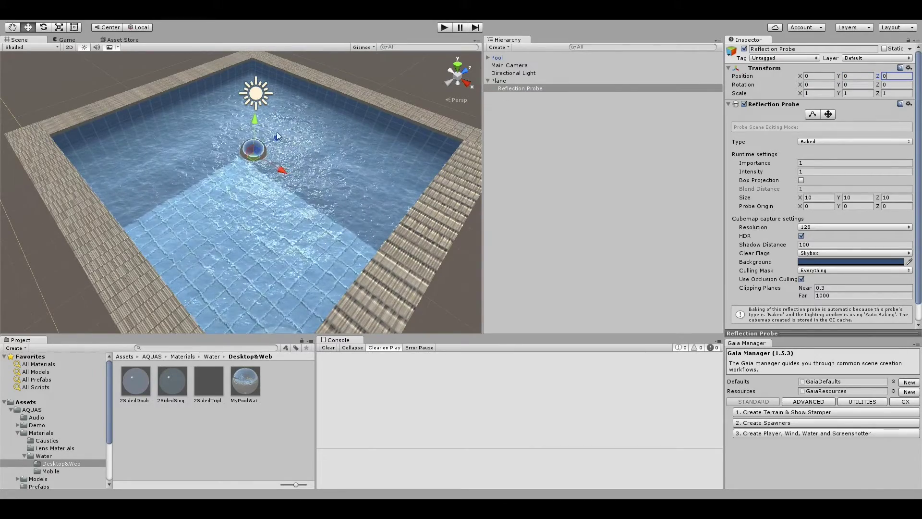
Scale the Reflection Probe to 0.01 on X, Y and Z
click(382, 160)
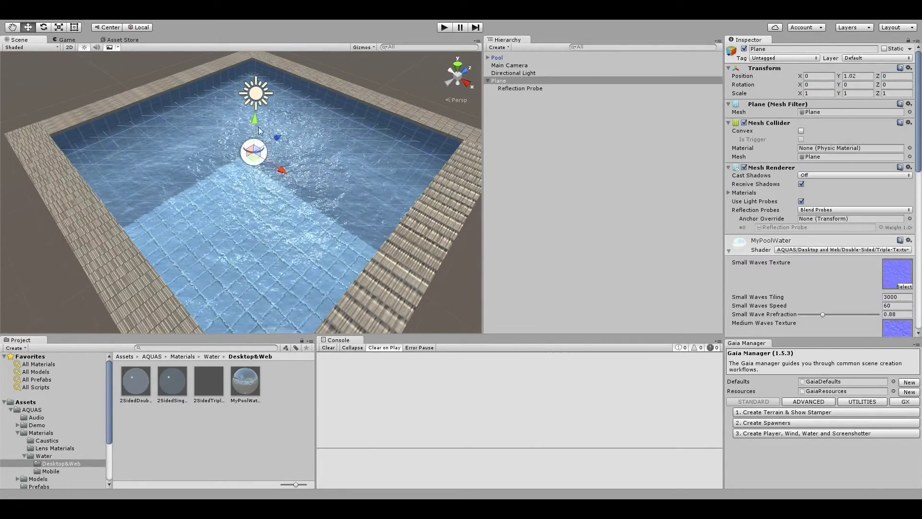
click(517, 88)
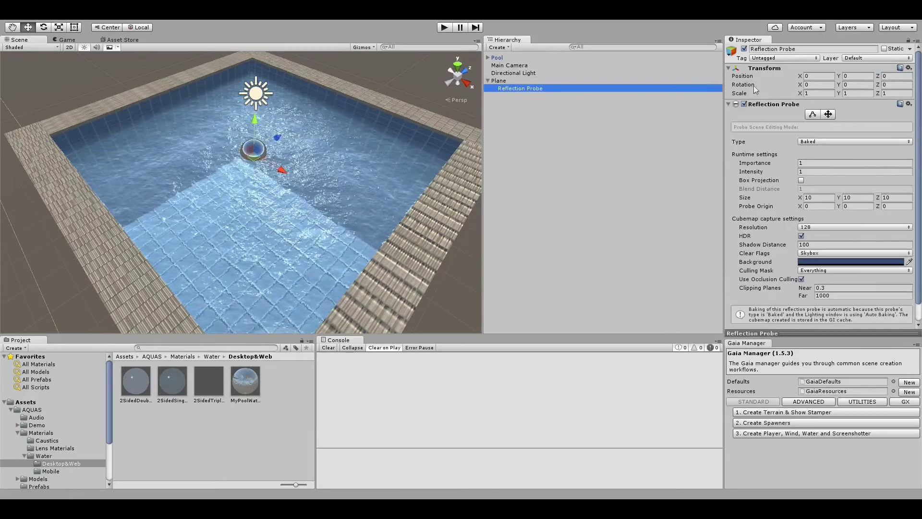
click(820, 92)
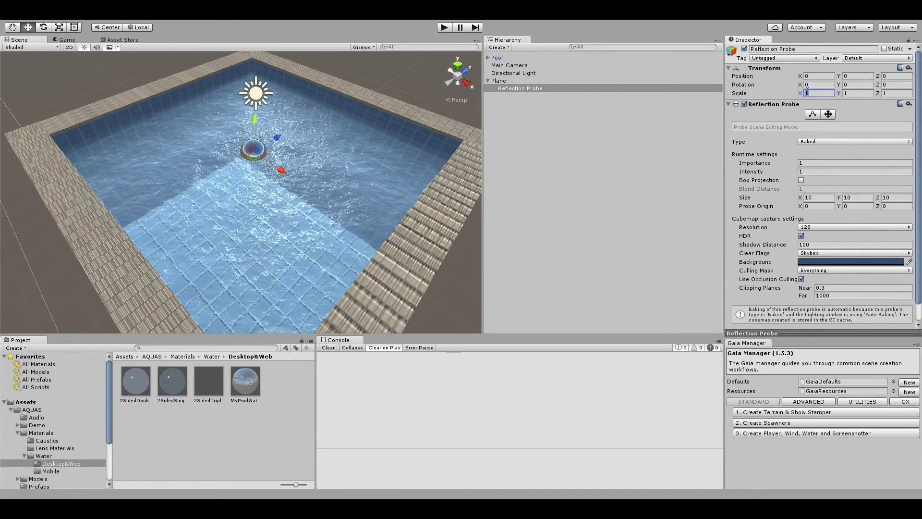
text(0.)
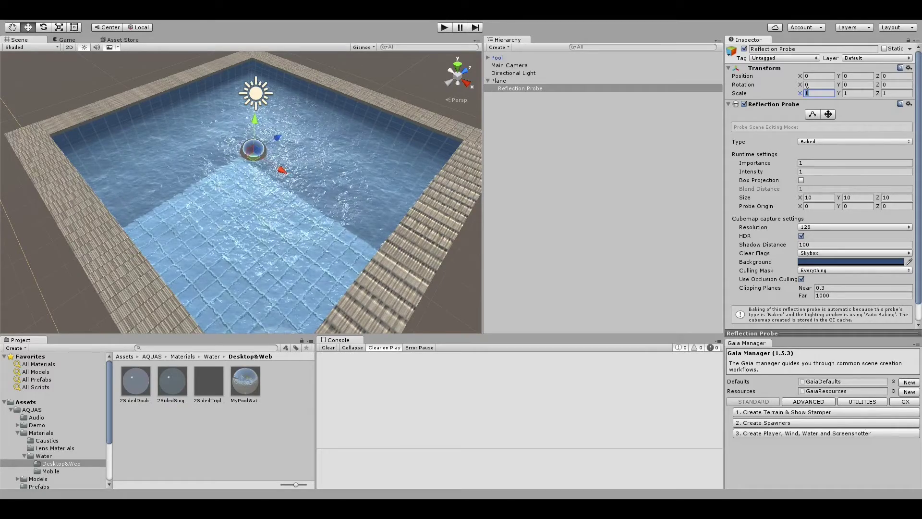
text(01)
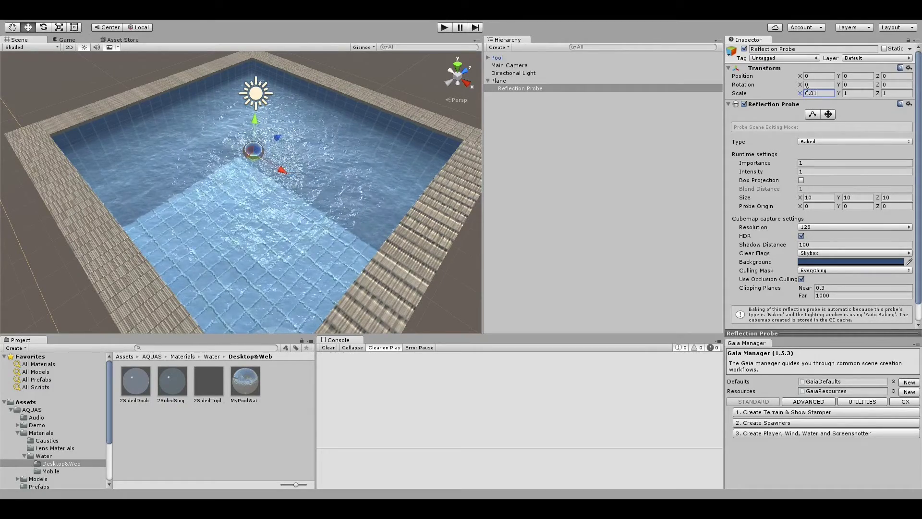
click(863, 93)
text(0.01)
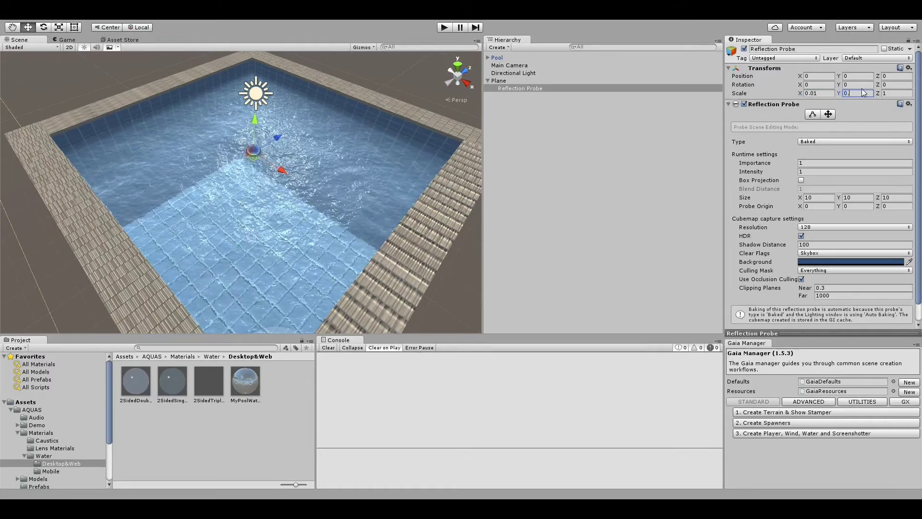
click(889, 93)
text(0.01)
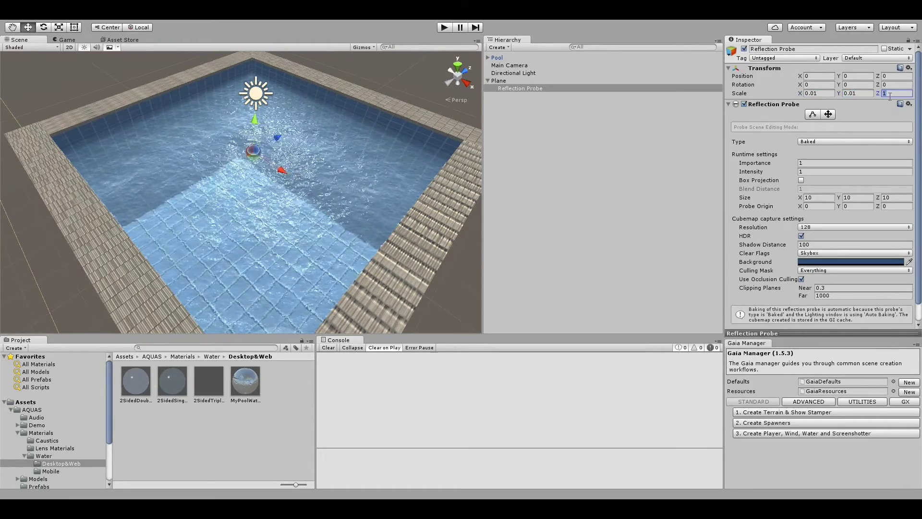
Switch the Reflection Probe from Baked to Realtime and lower its Intensity to 0.5
click(403, 82)
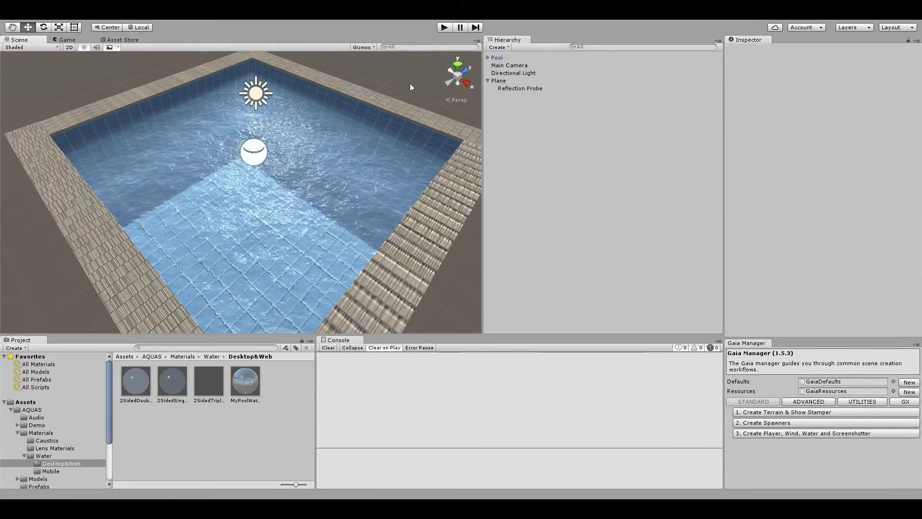
click(305, 210)
click(534, 89)
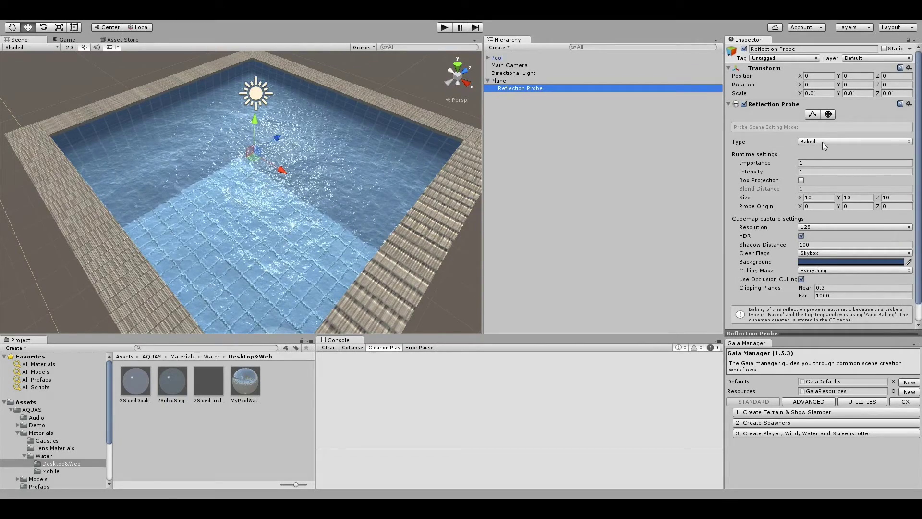
click(823, 173)
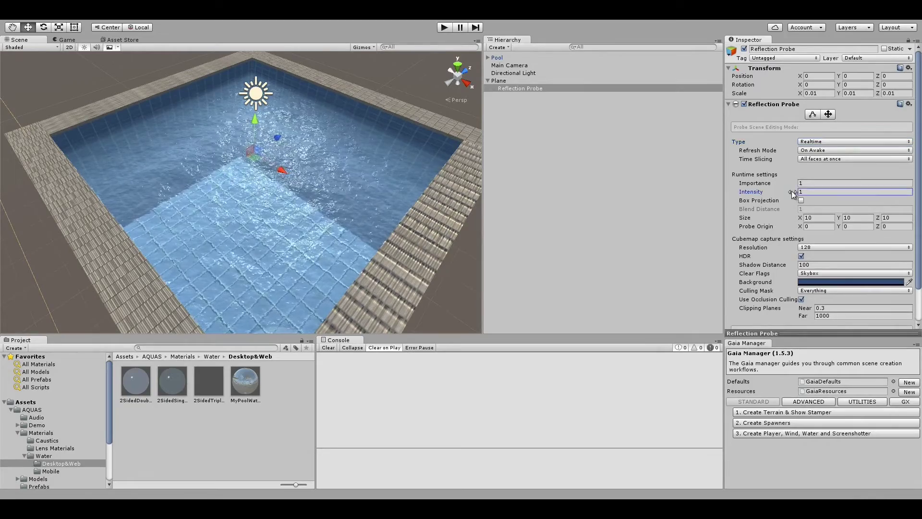
drag(791, 191, 782, 192)
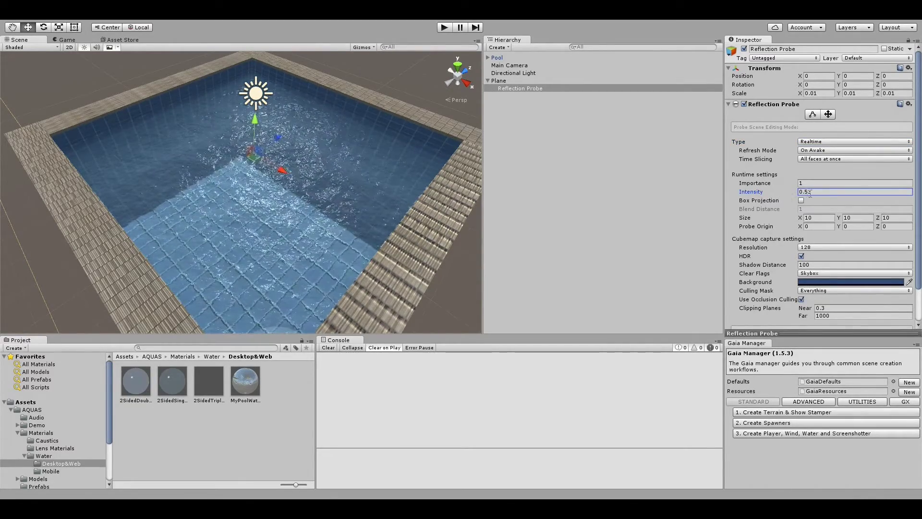
text(0.5)
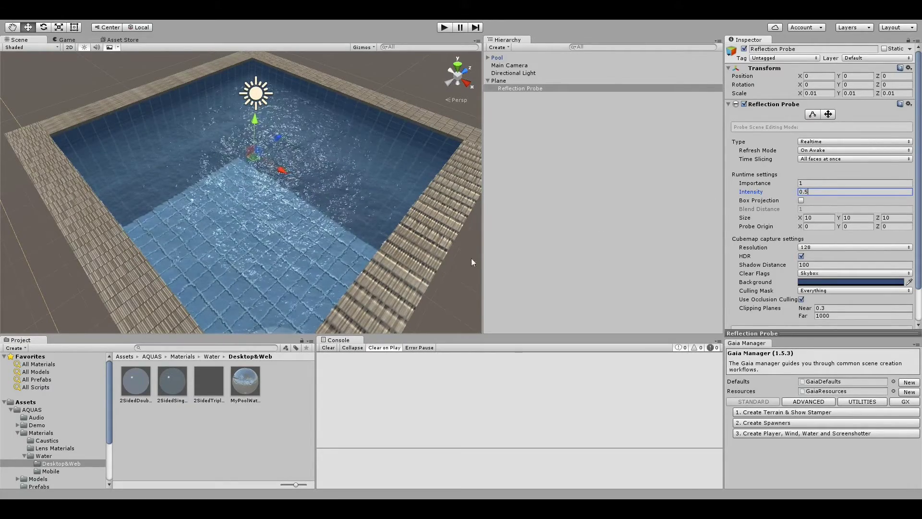
scroll(372, 232, up, 3)
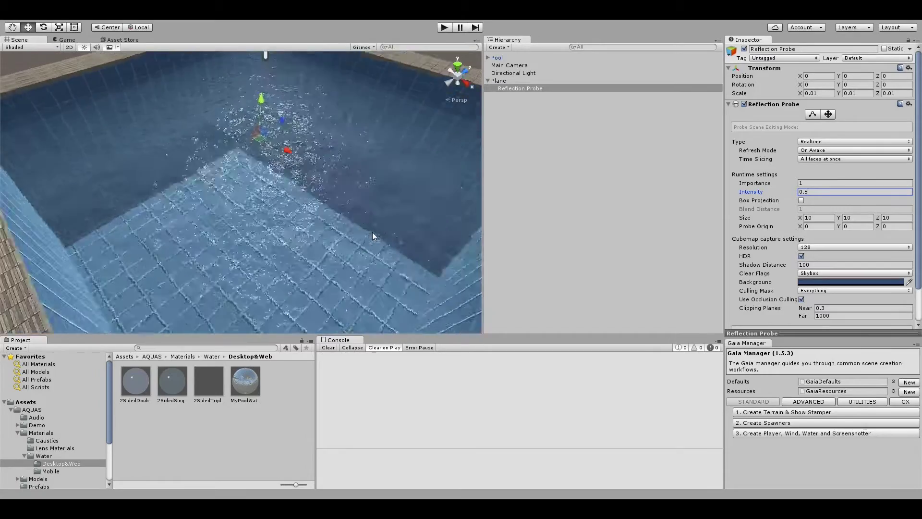
scroll(373, 232, down, 2)
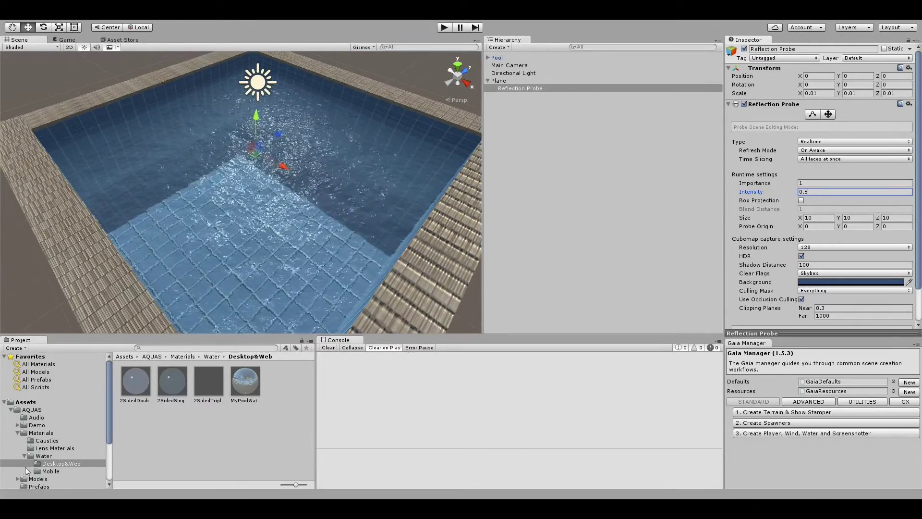
From AQUAS > Prefabs, drag PrimaryCausticsProjector and SecondaryCausticsProjector under Plane in the Hierarchy
click(36, 418)
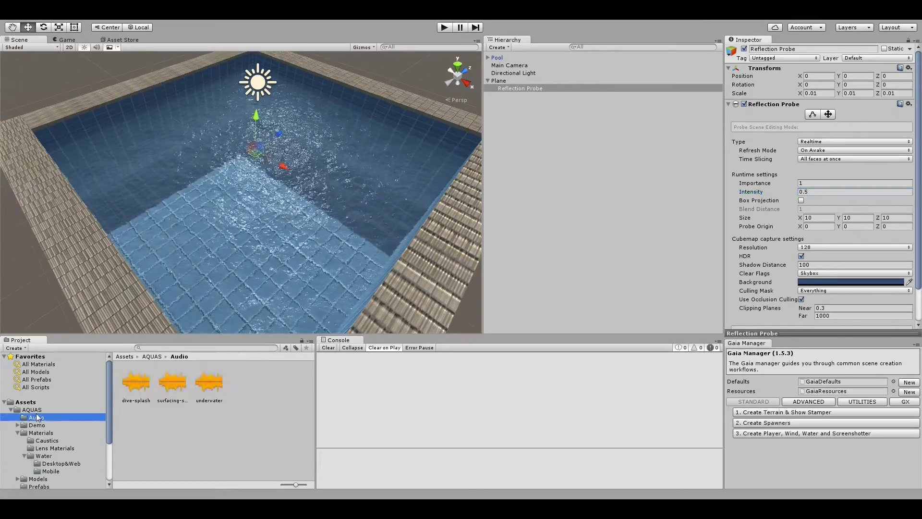
click(34, 410)
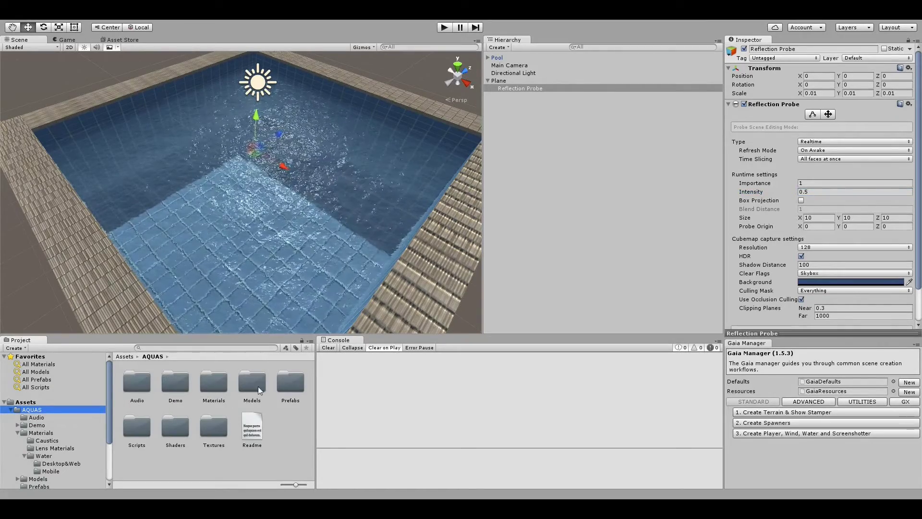
double_click(213, 386)
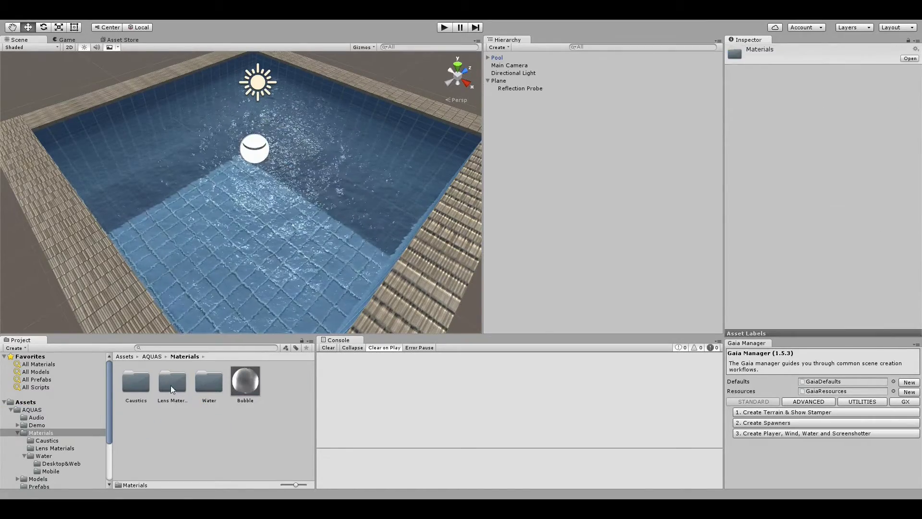
click(18, 433)
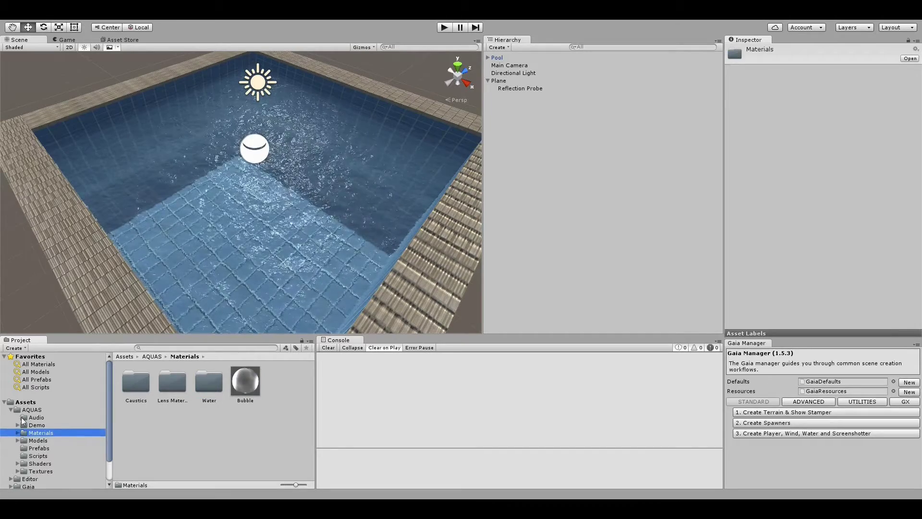
click(37, 448)
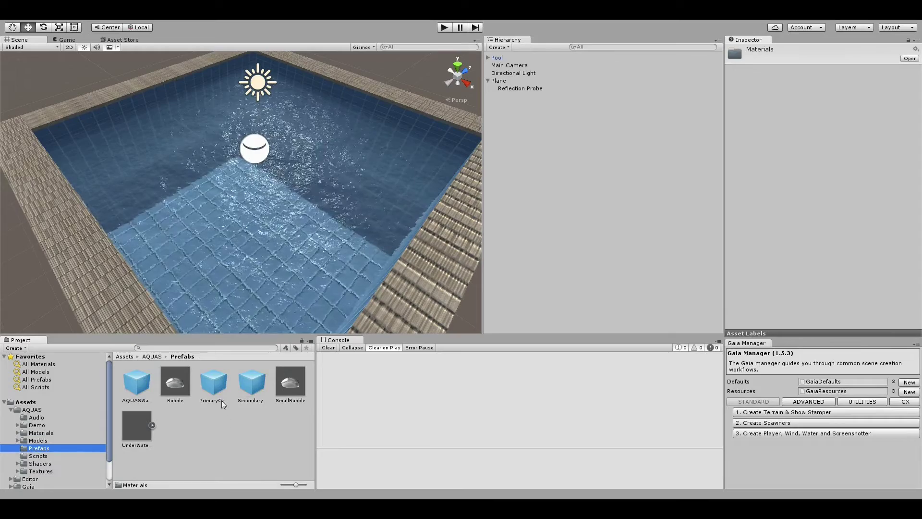
click(251, 387)
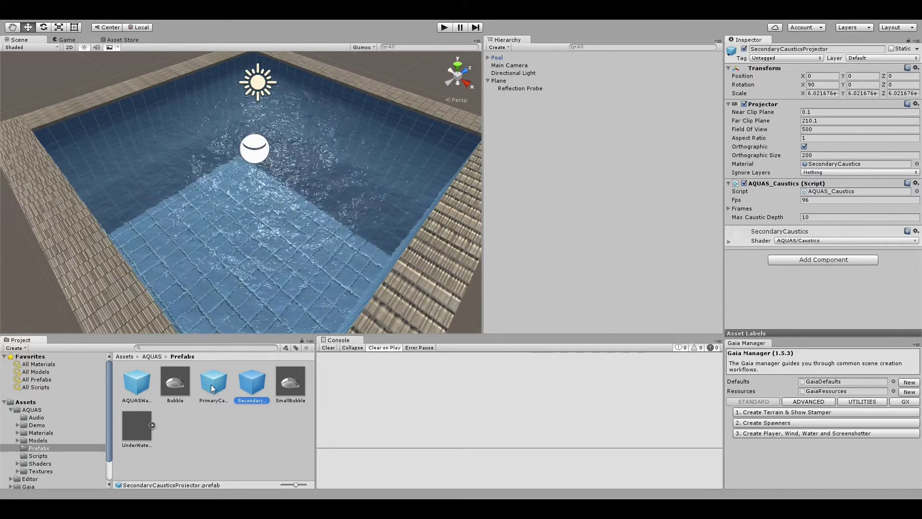
drag(473, 108, 502, 84)
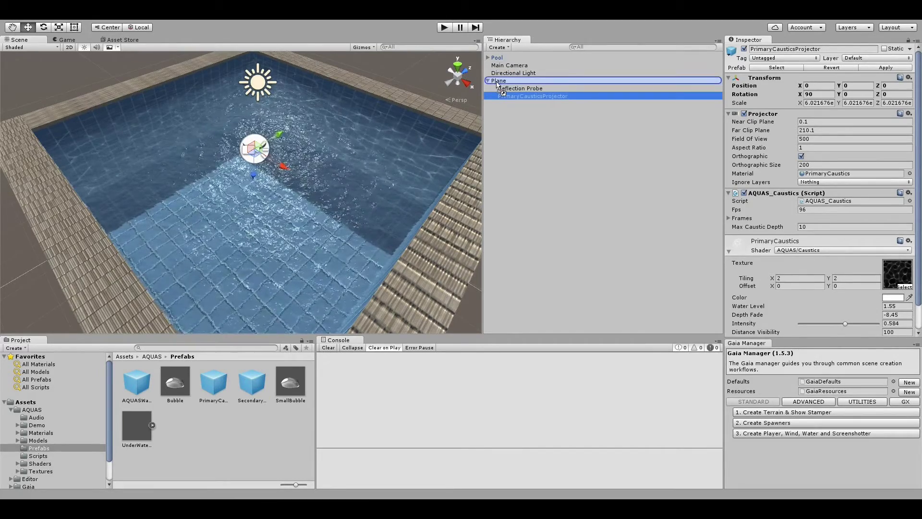
drag(499, 83, 499, 84)
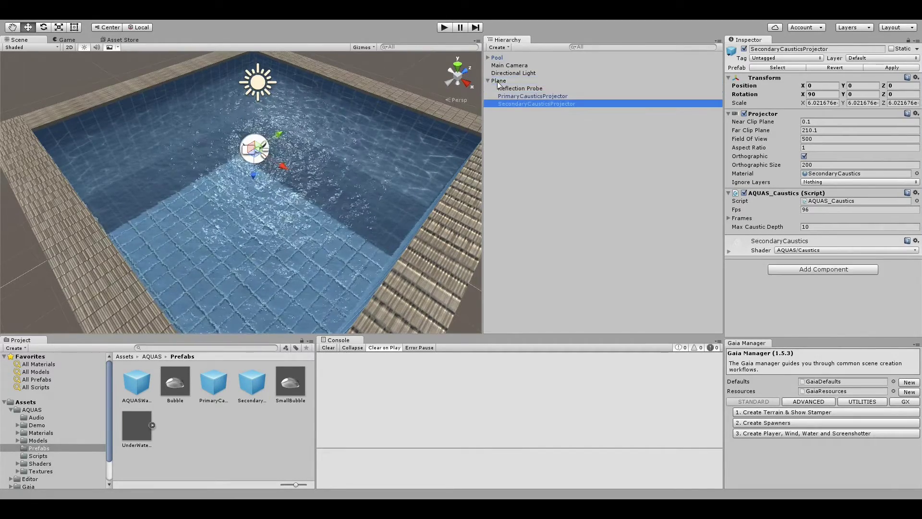
Set the PrimaryCausticsProjector's Orthographic Size from 200 down to 4.5
click(500, 81)
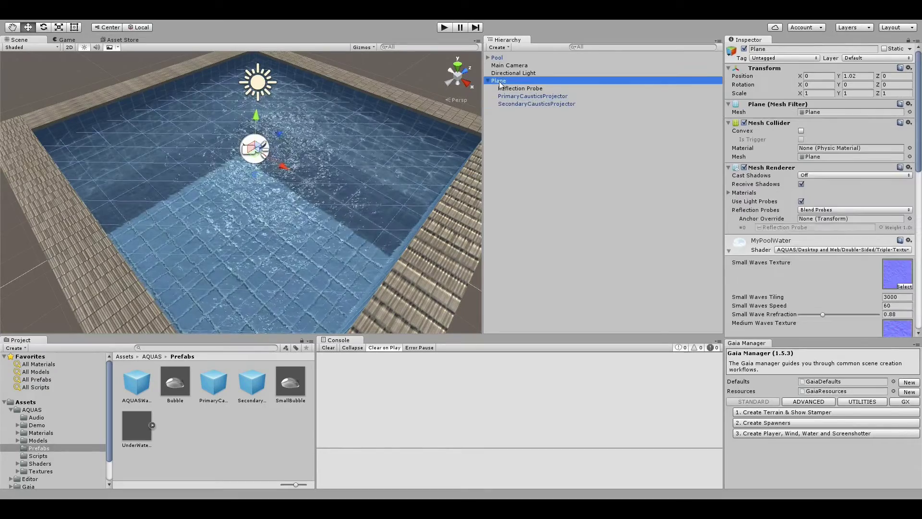
click(515, 96)
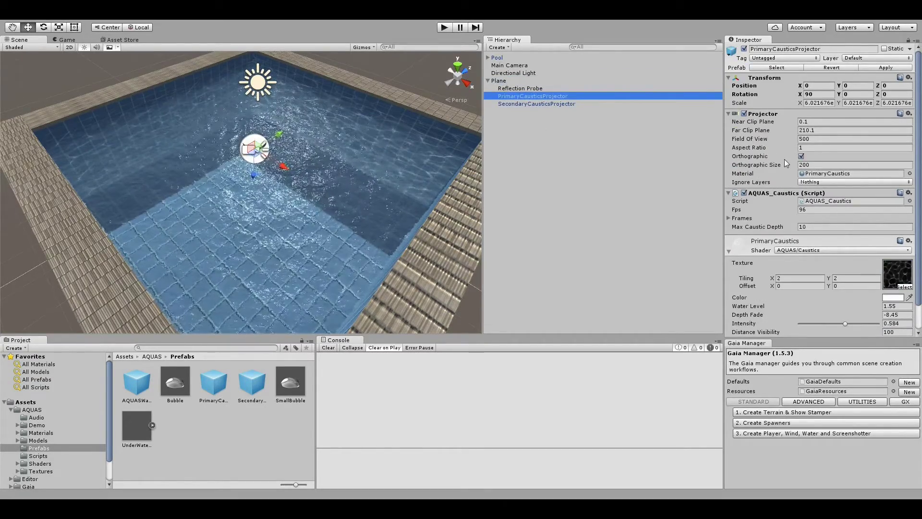
drag(793, 165, 327, 226)
drag(831, 209, 152, 207)
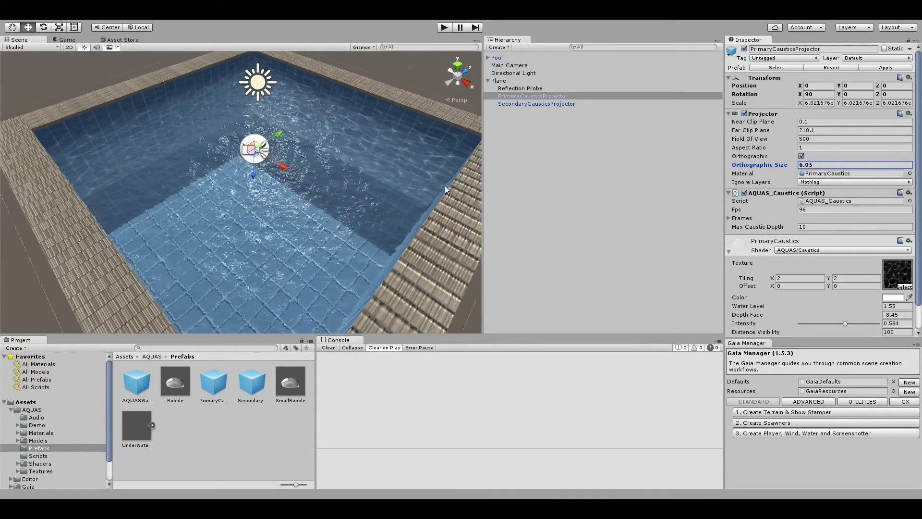
drag(409, 186, 560, 195)
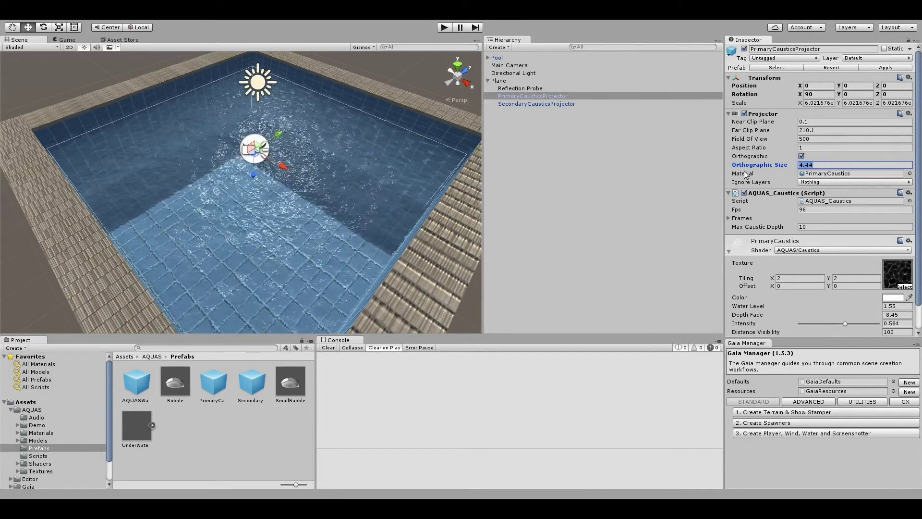
text(4.5)
Select the SecondaryCausticsProjector and expand its SecondaryCaustics material properties
click(545, 104)
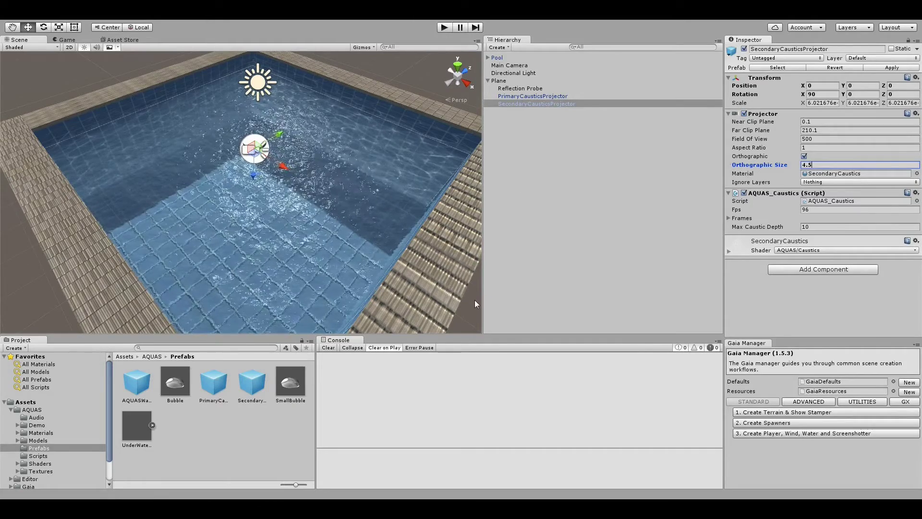
click(729, 251)
scroll(818, 283, down, 2)
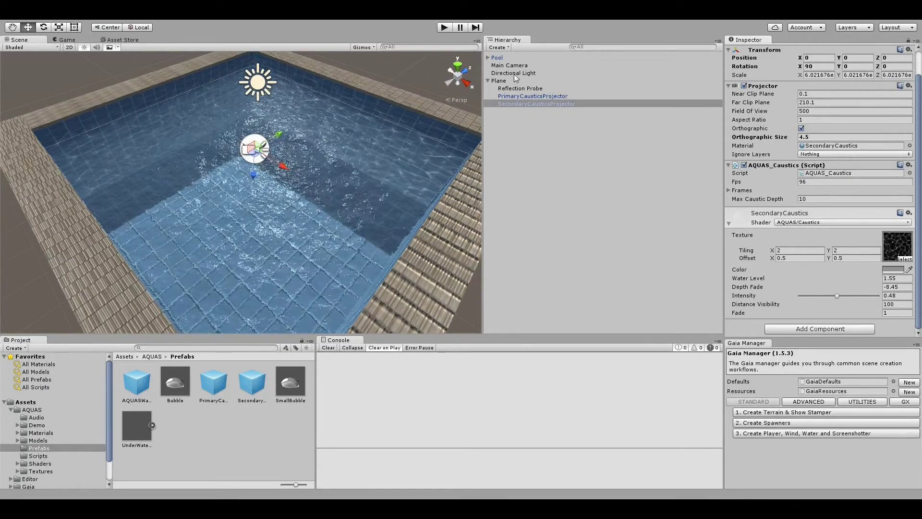
Check the Pool's Transform, then set Water Level to 1 on both caustics projectors
click(498, 58)
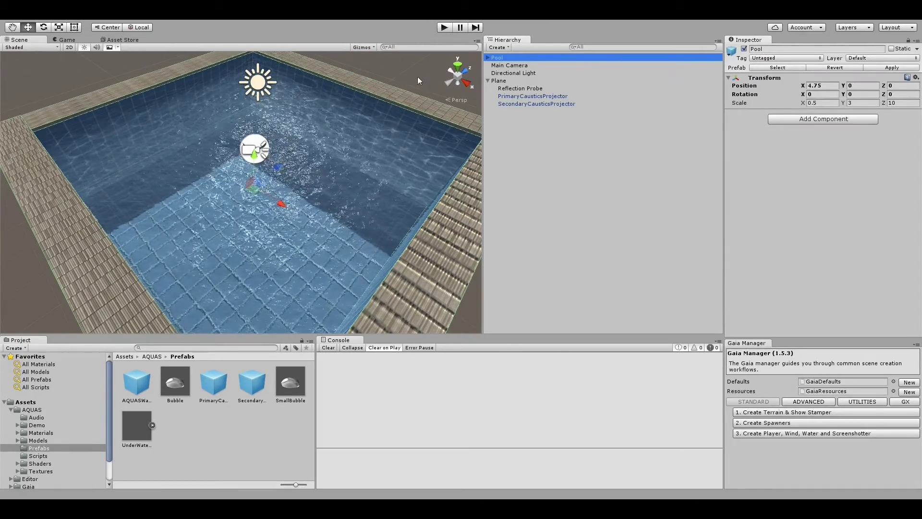
click(364, 157)
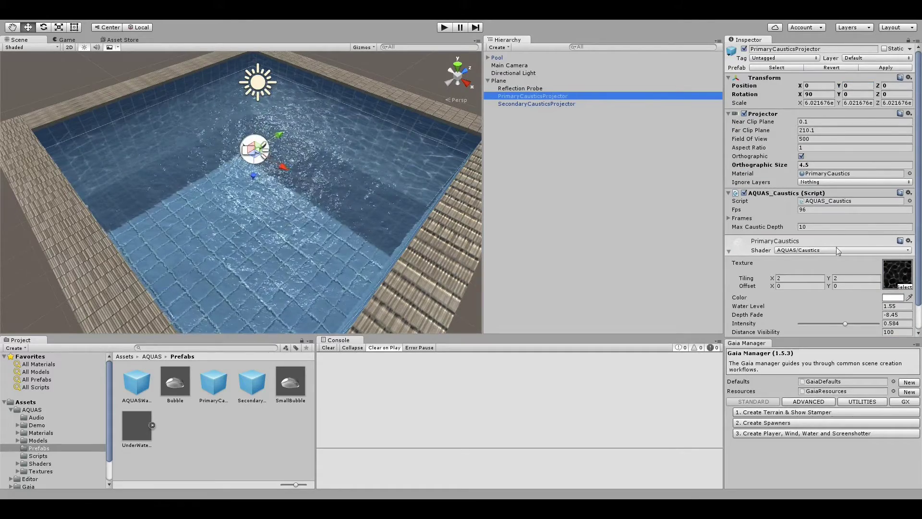
click(903, 307)
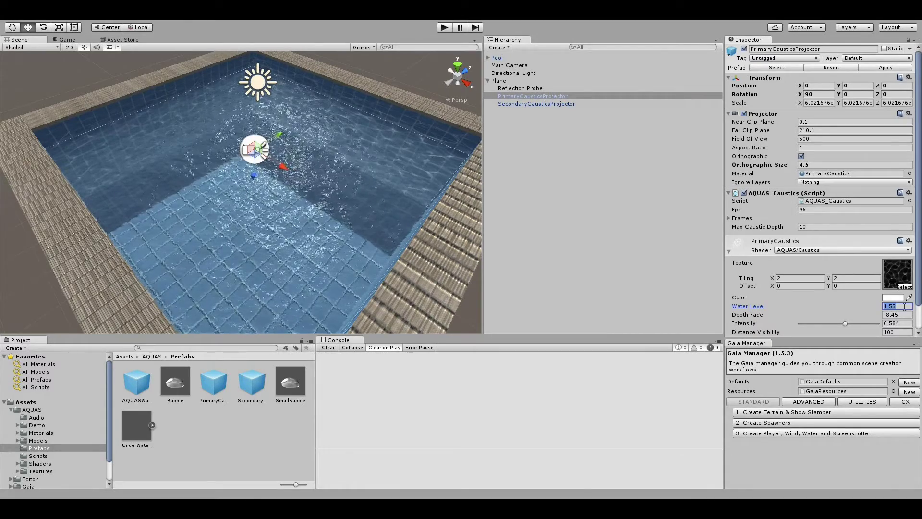
text(1)
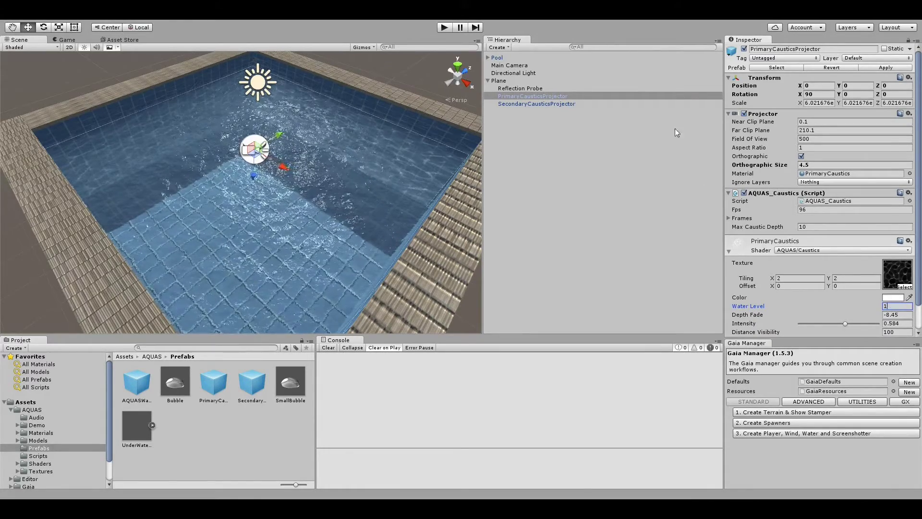
click(540, 103)
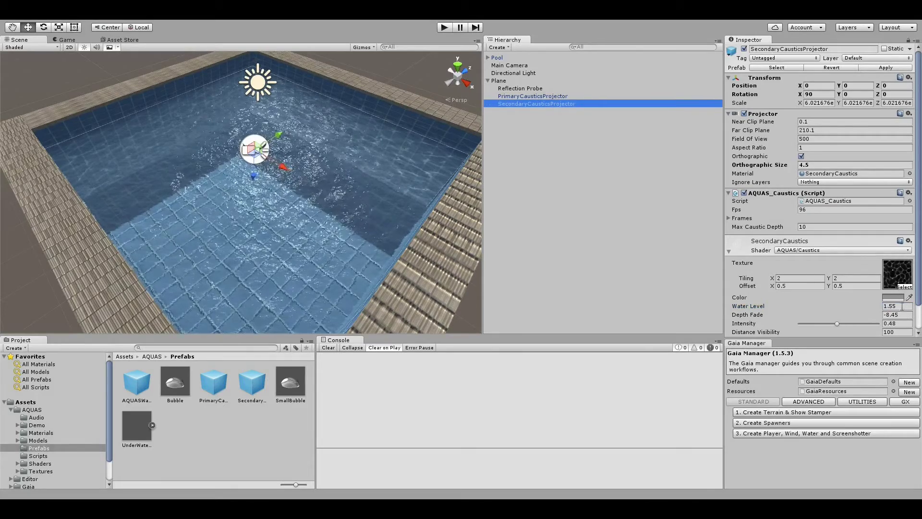
text(1)
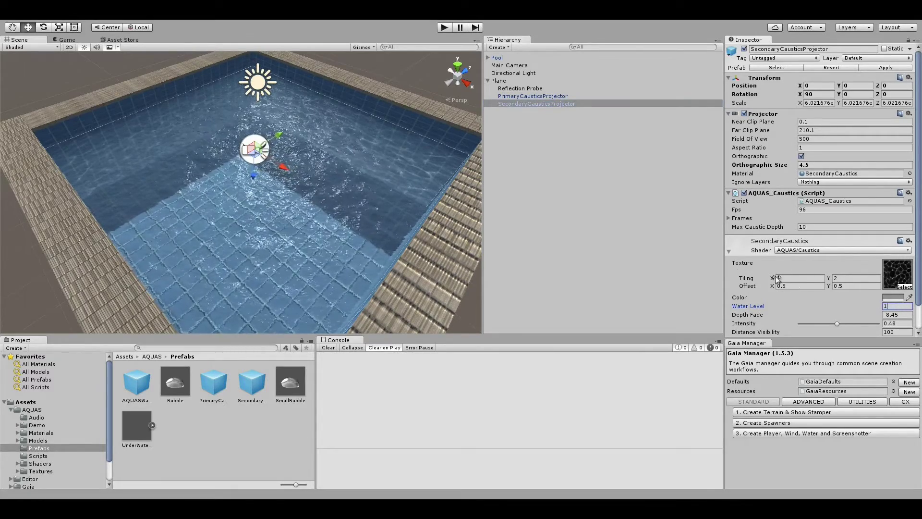
Inspect the pool, then raise the primary caustics Intensity from 0.584 to 0.651
click(405, 76)
scroll(299, 189, up, 1)
scroll(298, 189, up, 2)
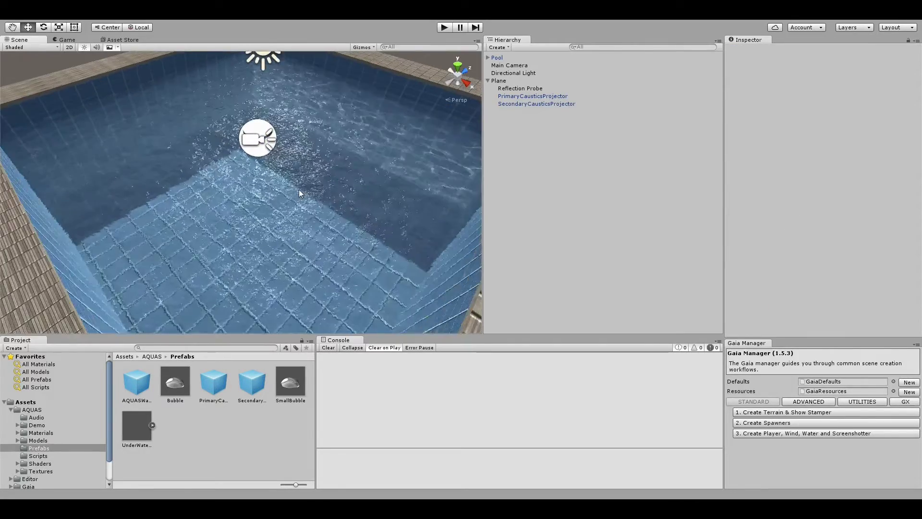
scroll(298, 189, down, 4)
scroll(298, 192, up, 1)
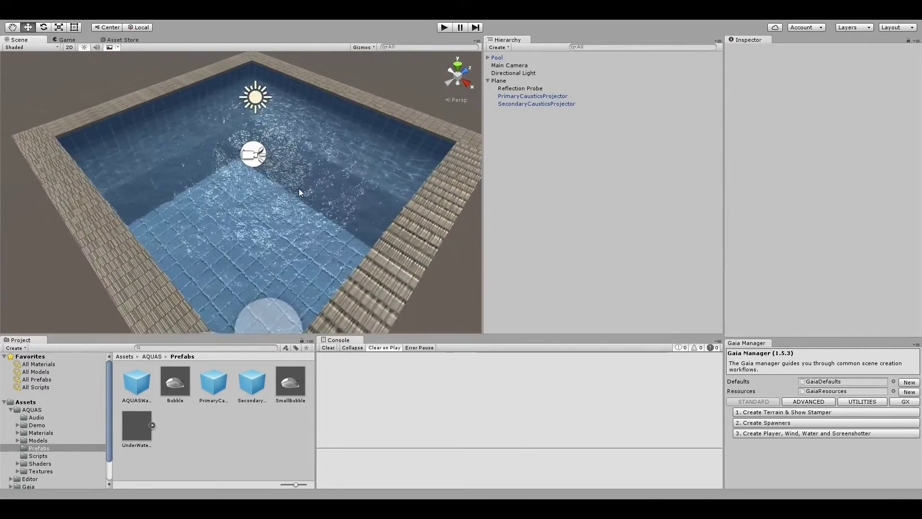
click(300, 215)
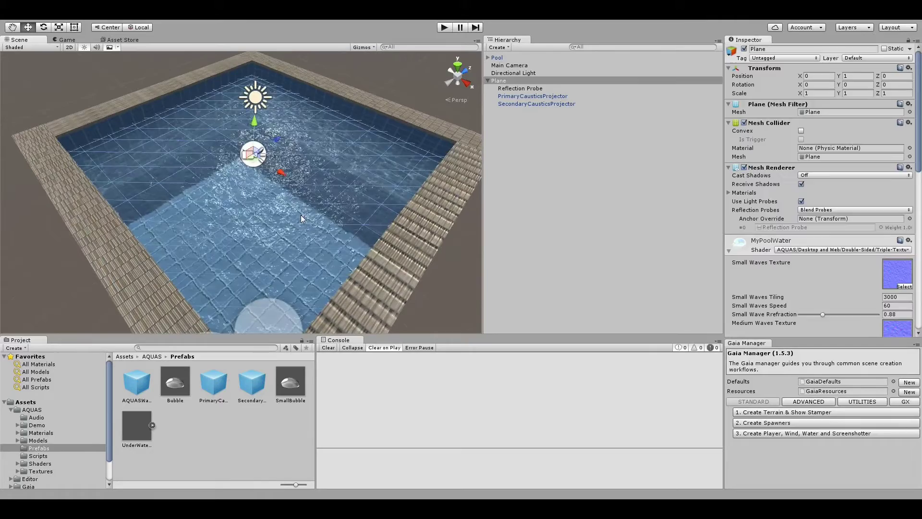
click(534, 96)
click(814, 165)
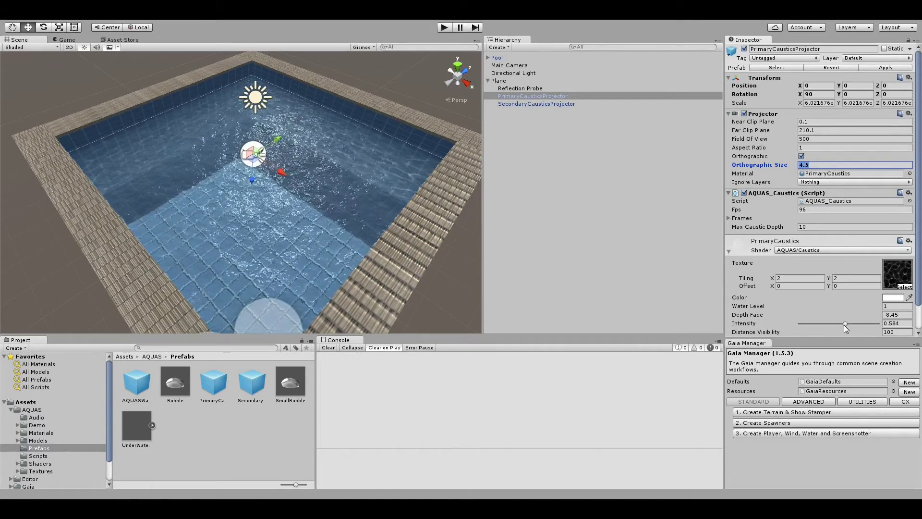
mouse_move(845, 325)
mouse_down()
mouse_move(880, 324)
mouse_move(855, 322)
mouse_up()
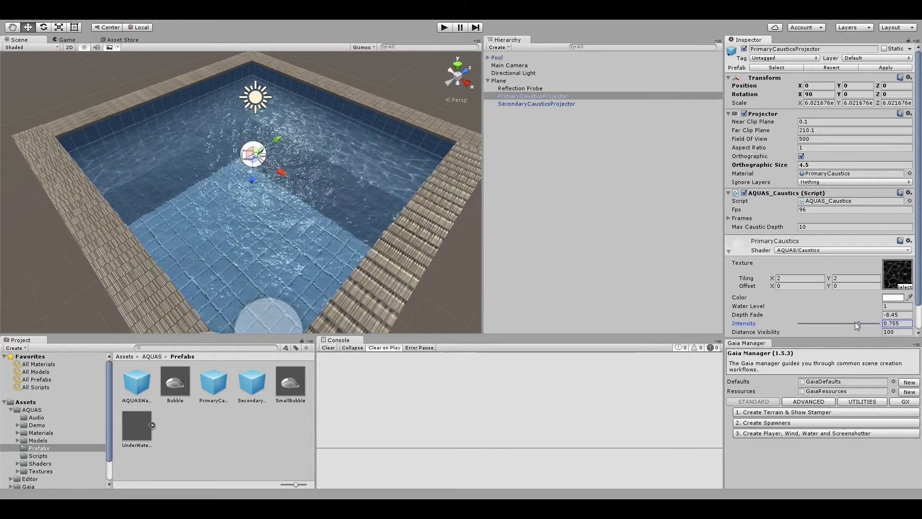
Preview the pool in the Game view, return to the Scene view, and start play mode
click(66, 40)
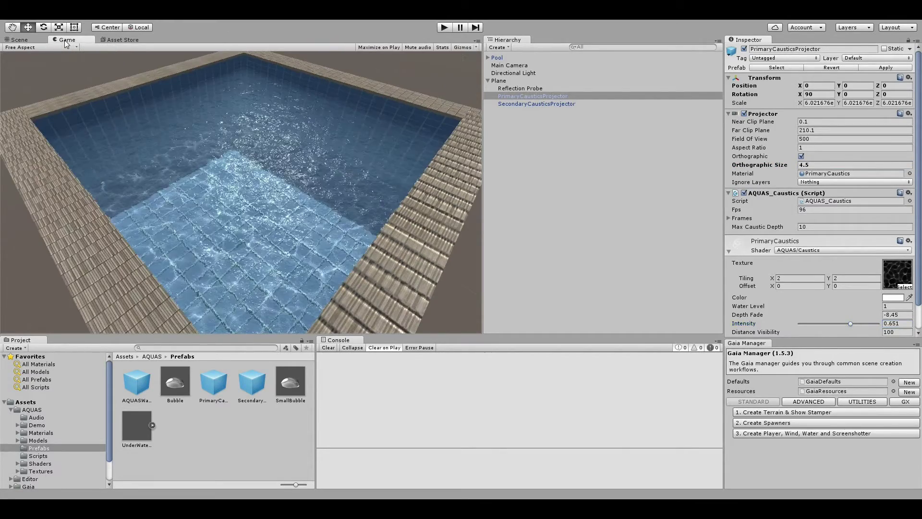
click(19, 40)
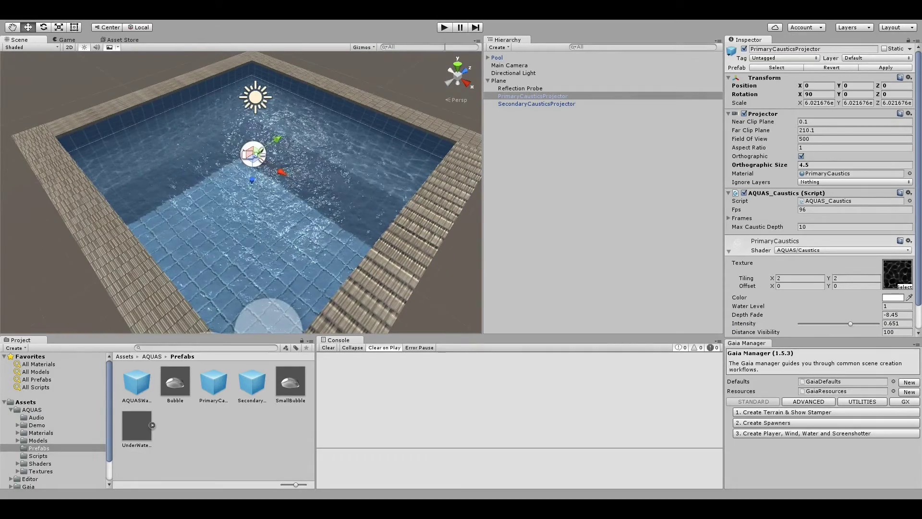
click(445, 28)
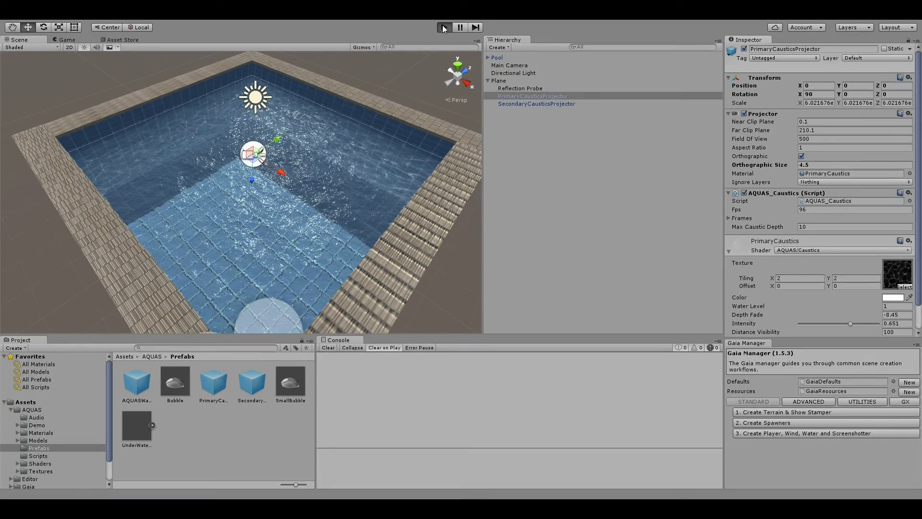